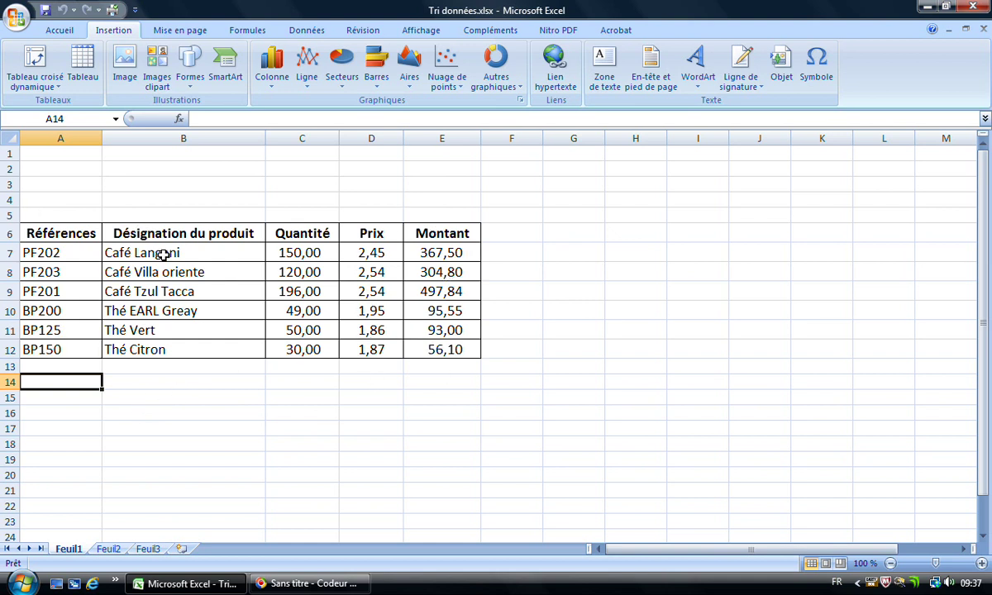
pyautogui.click(135, 401)
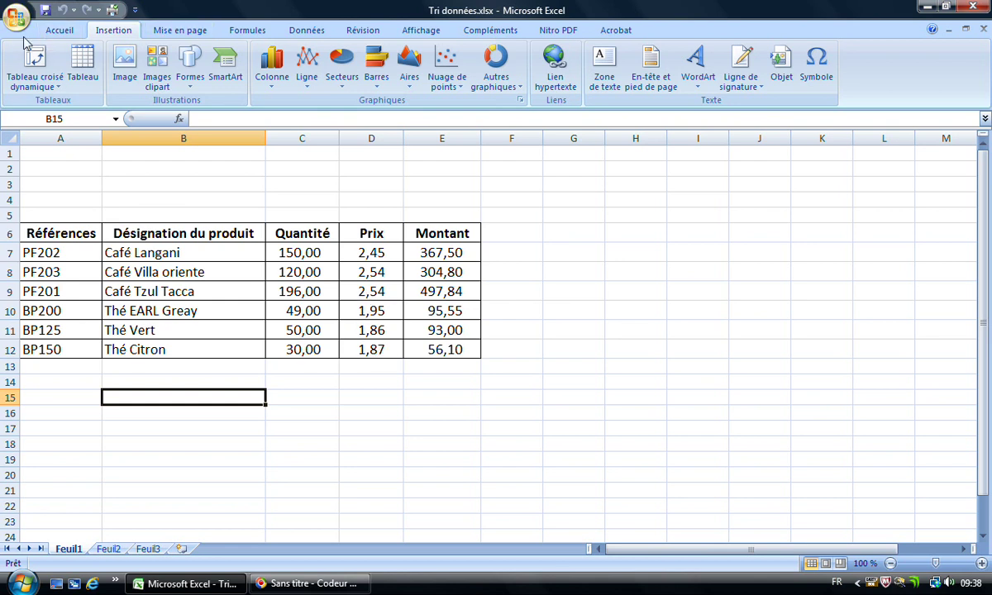
pyautogui.click(68, 32)
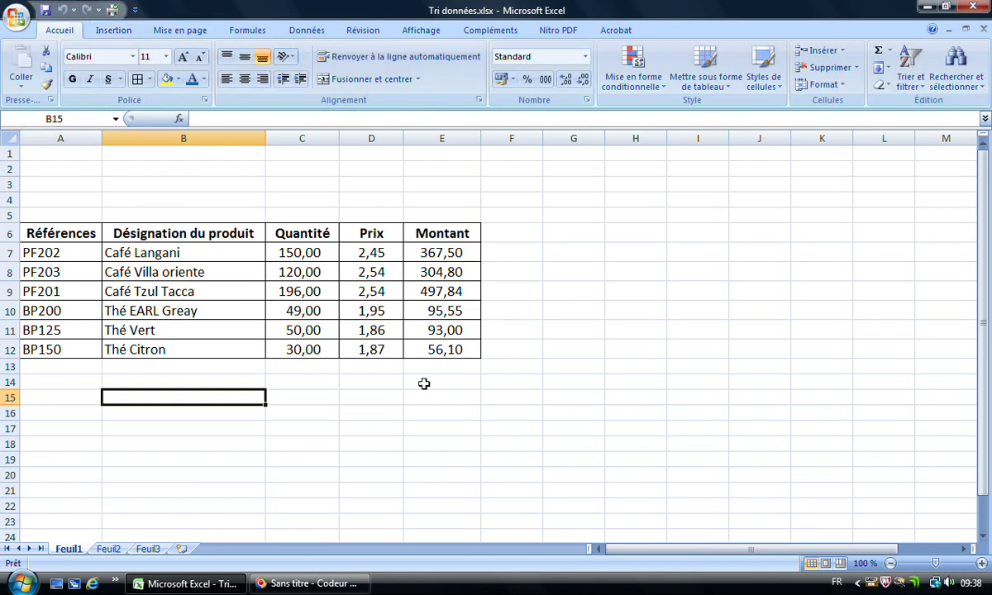
pyautogui.click(115, 30)
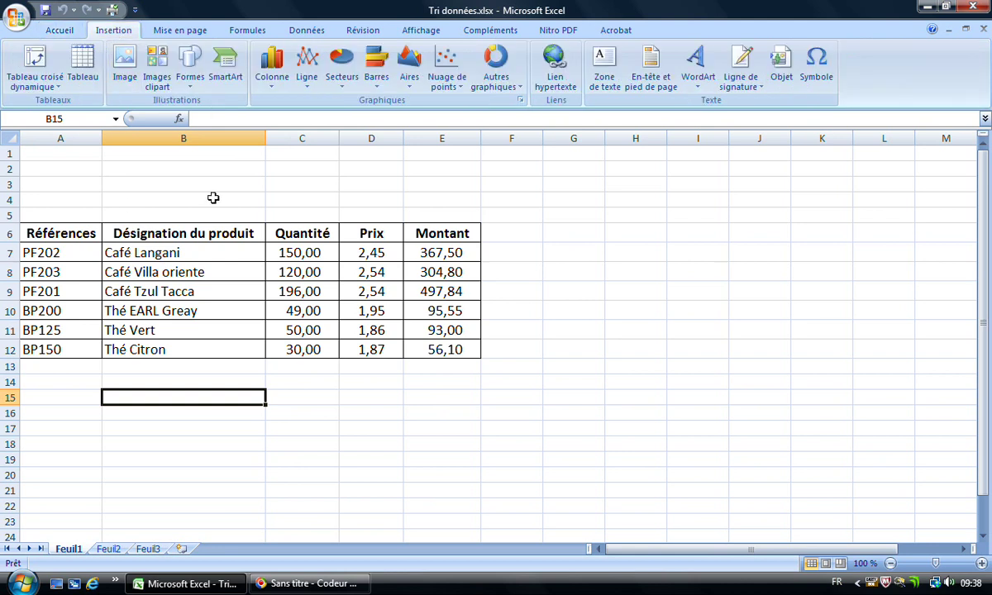
# Draw a straight arrow about 3.81 cm wide and 1.03 cm high from cell B14 up to the Thé Citron price in D12.
pyautogui.click(194, 82)
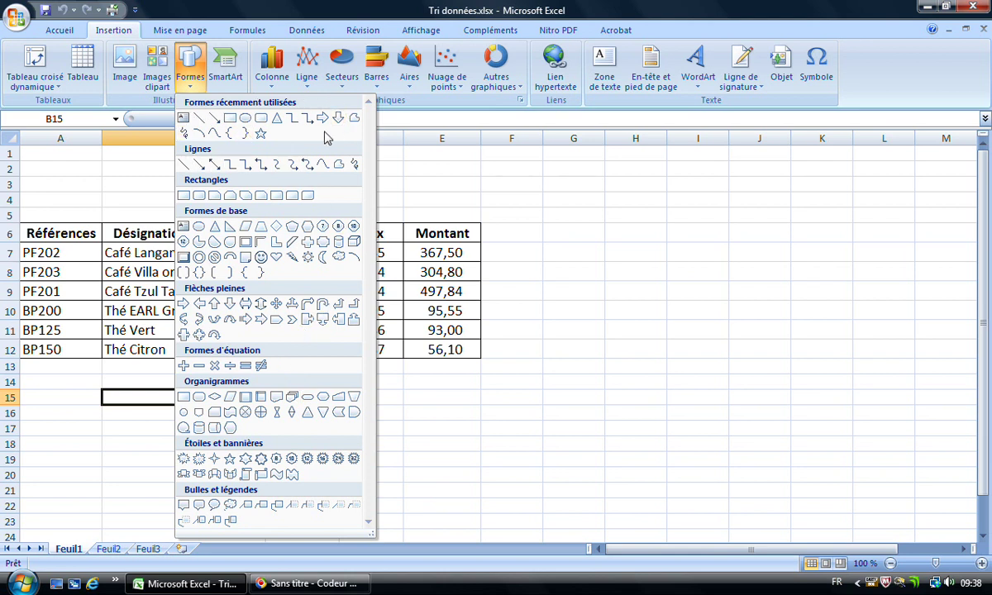
pyautogui.click(215, 121)
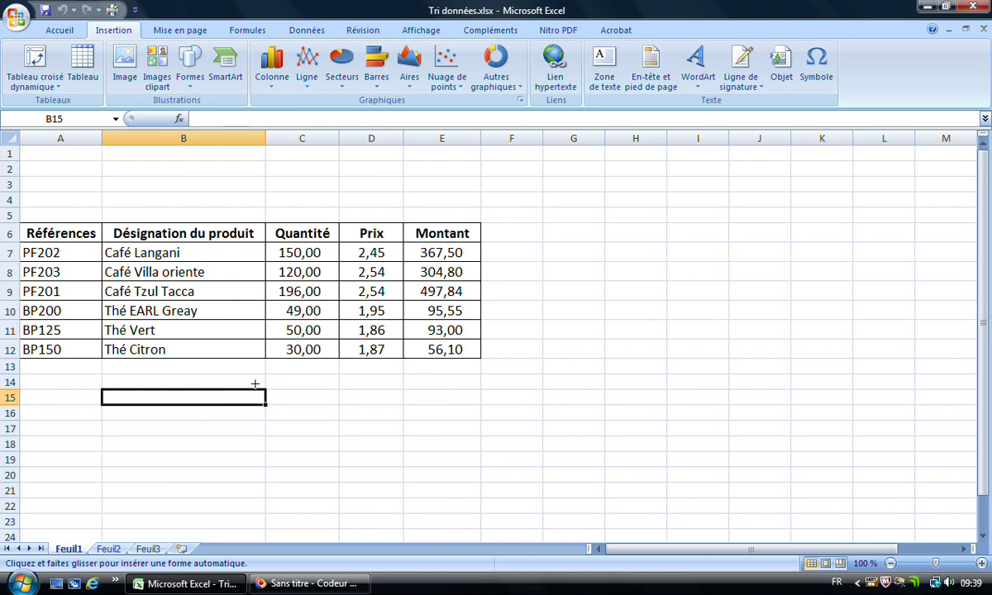
pyautogui.moveTo(238, 385); pyautogui.dragTo(327, 361)
pyautogui.moveTo(350, 354); pyautogui.dragTo(349, 354)
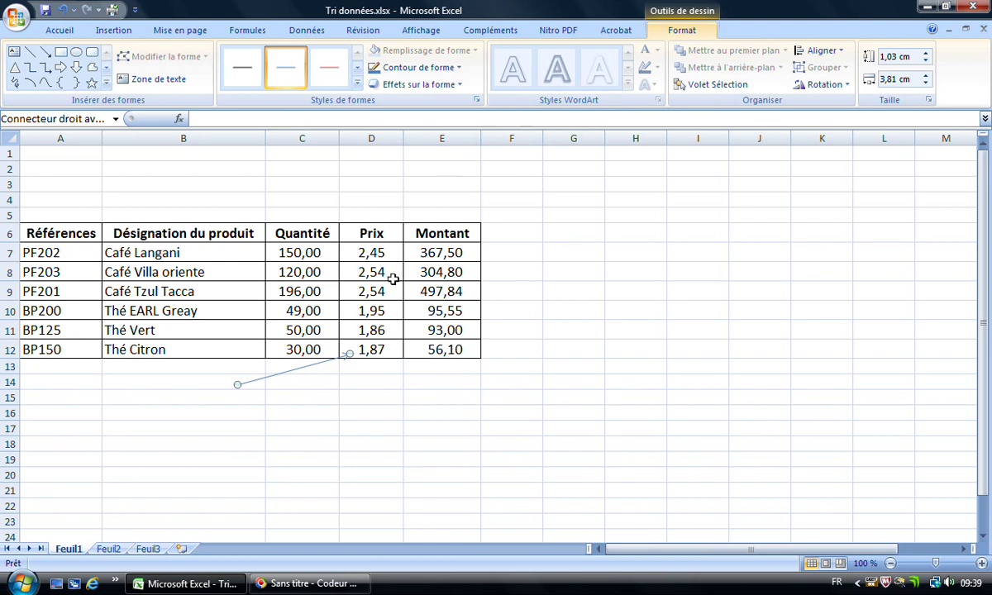
# Format the arrow's outline in standard dark red with a thickness of 1½ pt.
pyautogui.click(459, 69)
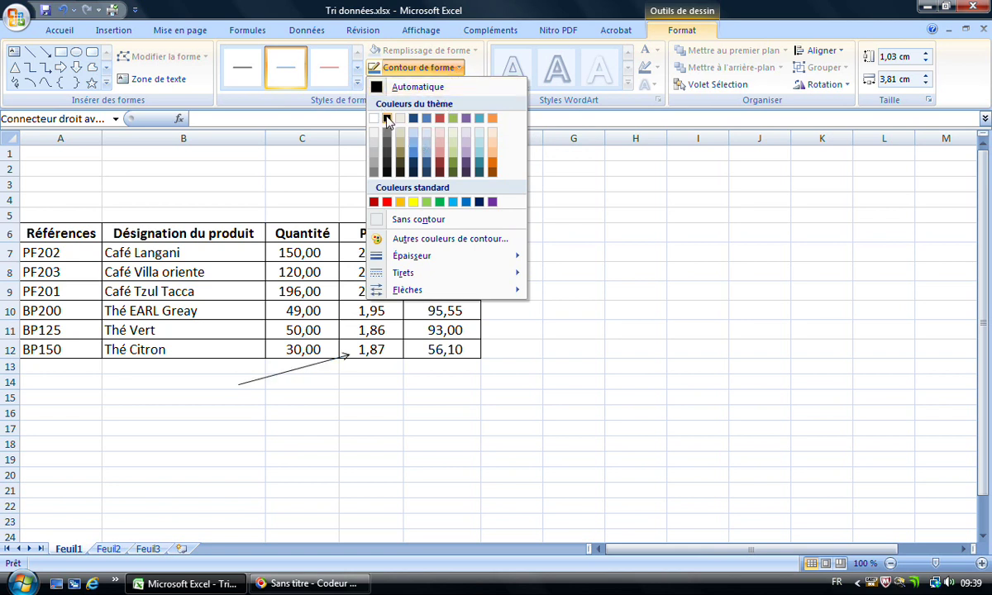
pyautogui.click(374, 203)
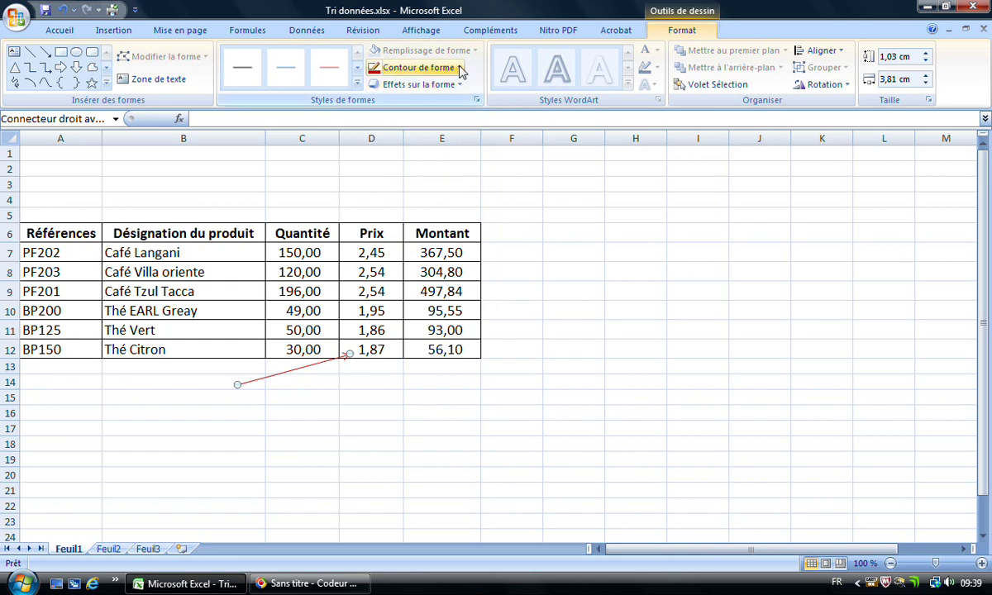
pyautogui.click(418, 68)
pyautogui.moveTo(411, 262)
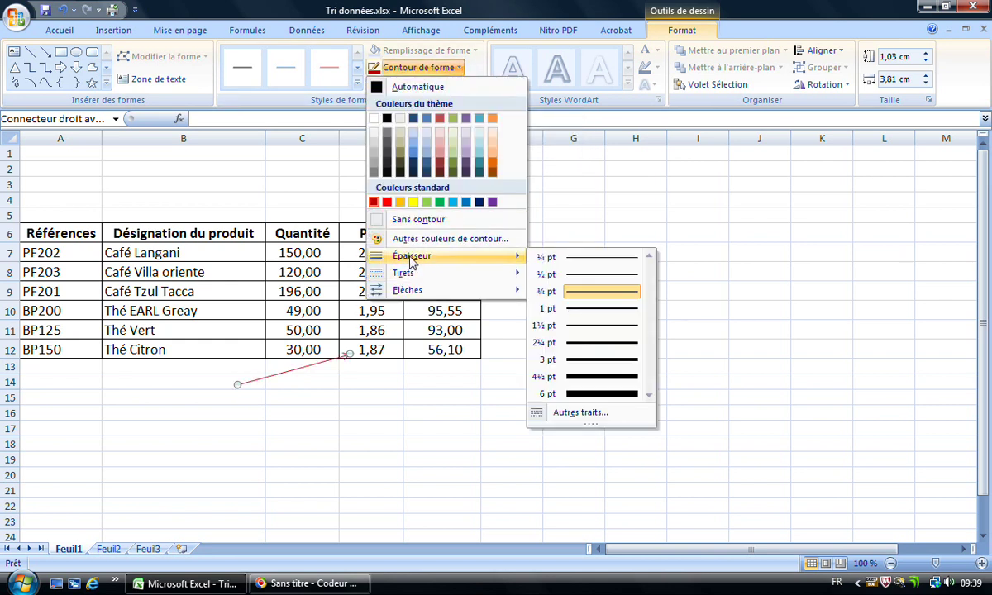
pyautogui.click(604, 327)
pyautogui.click(279, 411)
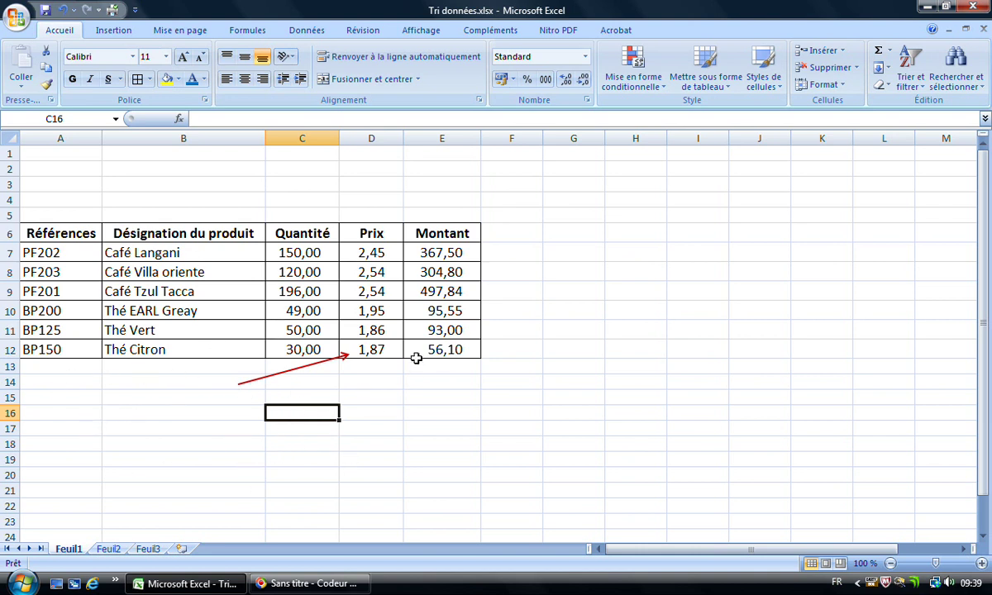
# Draw a rounded rectangle about 6.17 cm wide and 1.09 cm high below the table, at the arrow's tail.
pyautogui.click(109, 30)
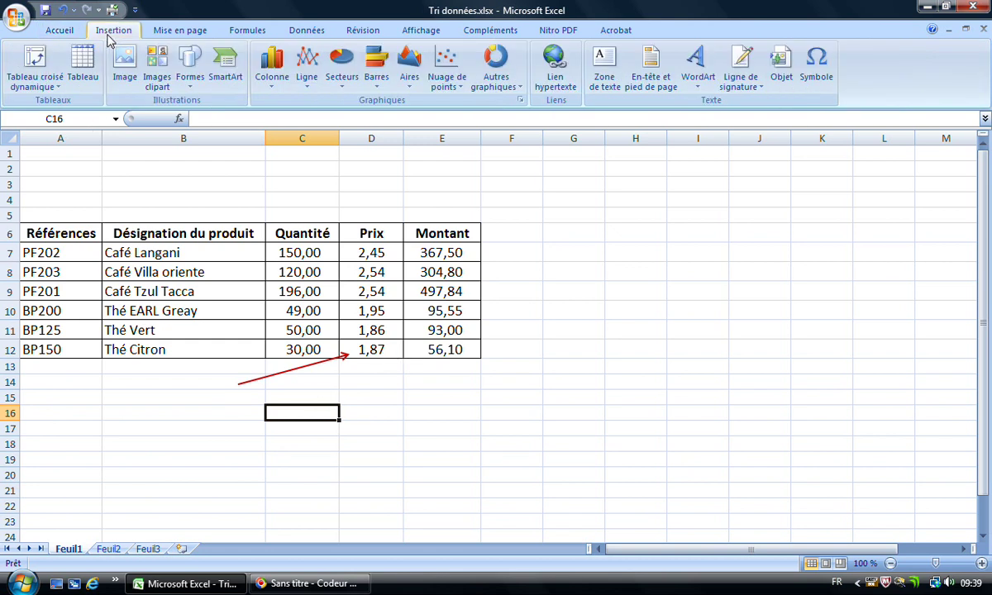
pyautogui.click(190, 86)
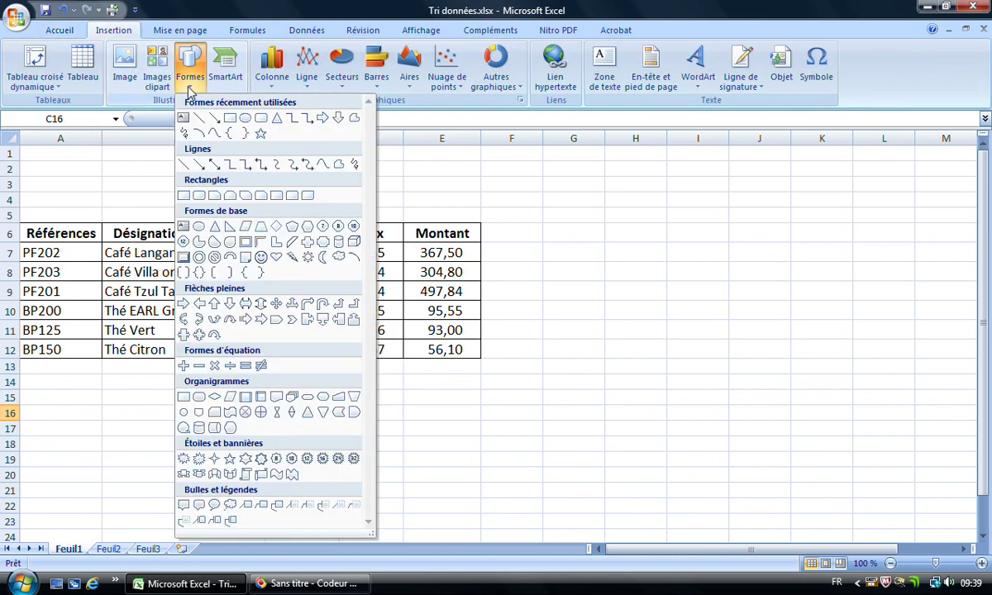
pyautogui.click(263, 124)
pyautogui.moveTo(83, 384); pyautogui.dragTo(266, 416)
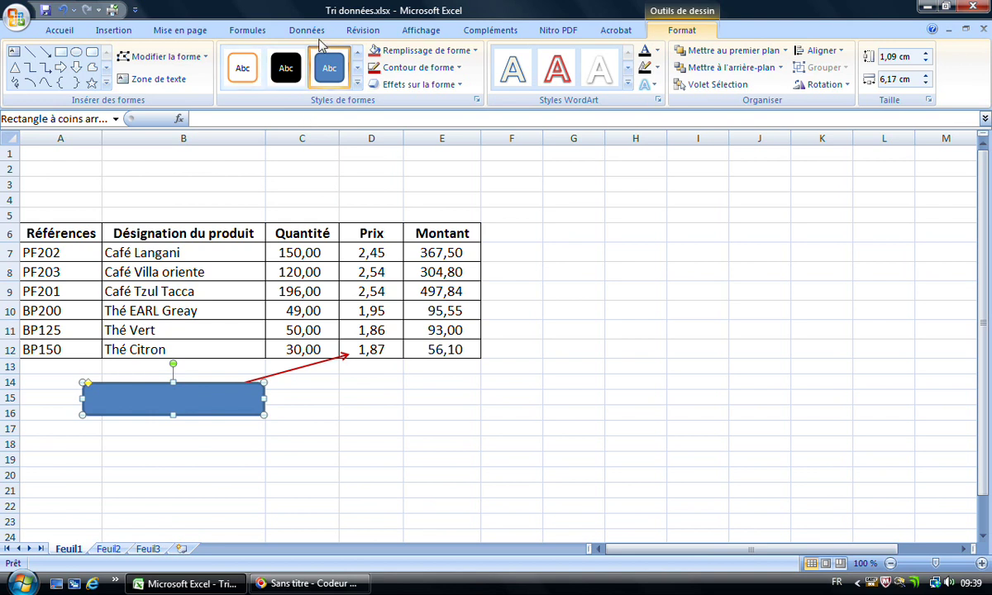
# Apply the shape style "Effet discret - 2 accentué" to the rounded rectangle.
pyautogui.click(358, 85)
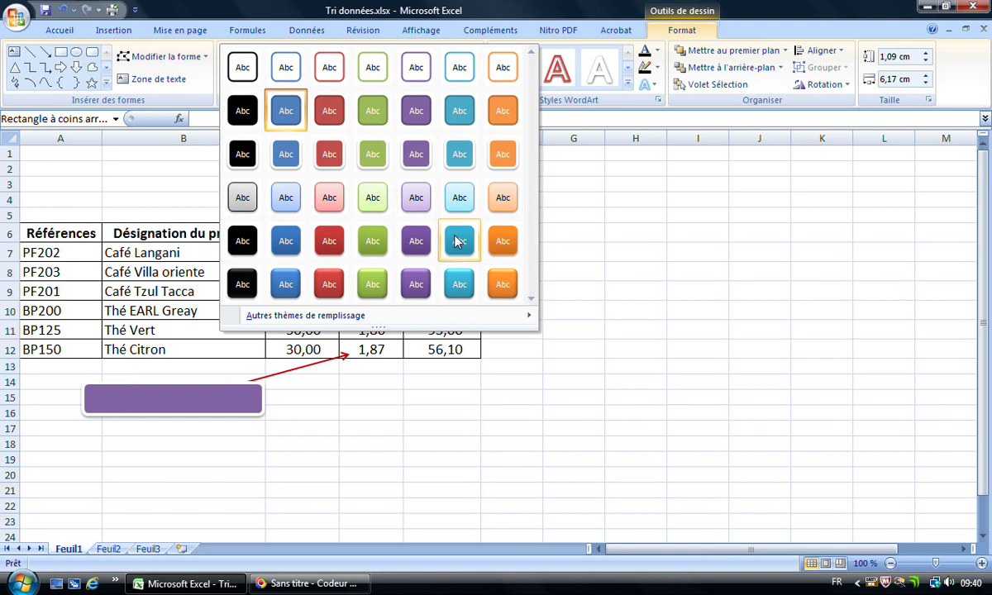
pyautogui.moveTo(316, 316)
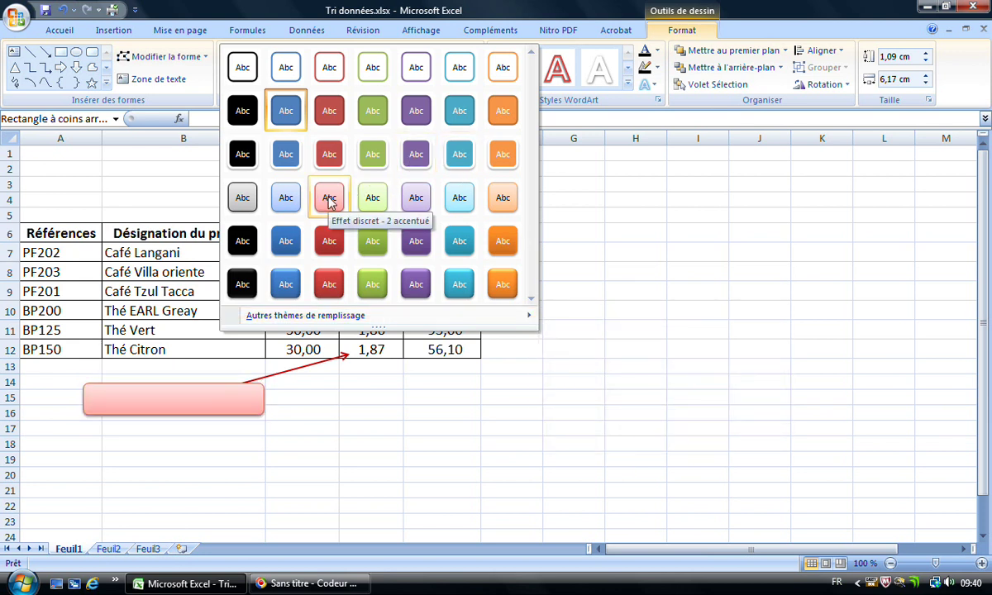
pyautogui.click(329, 198)
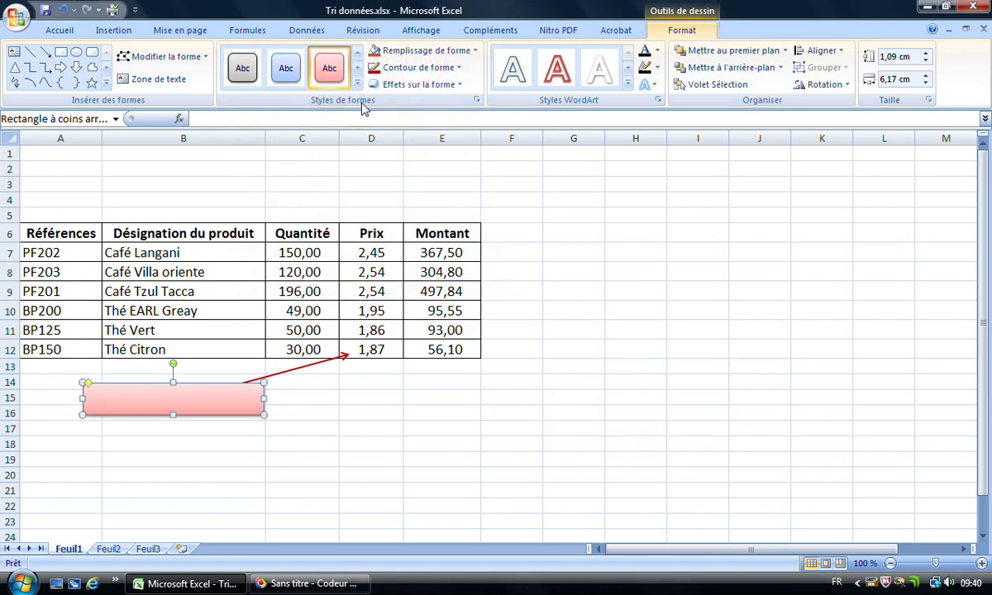
# Add the text "Prix le plus bas" inside the rounded rectangle.
pyautogui.click(151, 80)
pyautogui.click(109, 385)
pyautogui.write('Prix le plus bas')
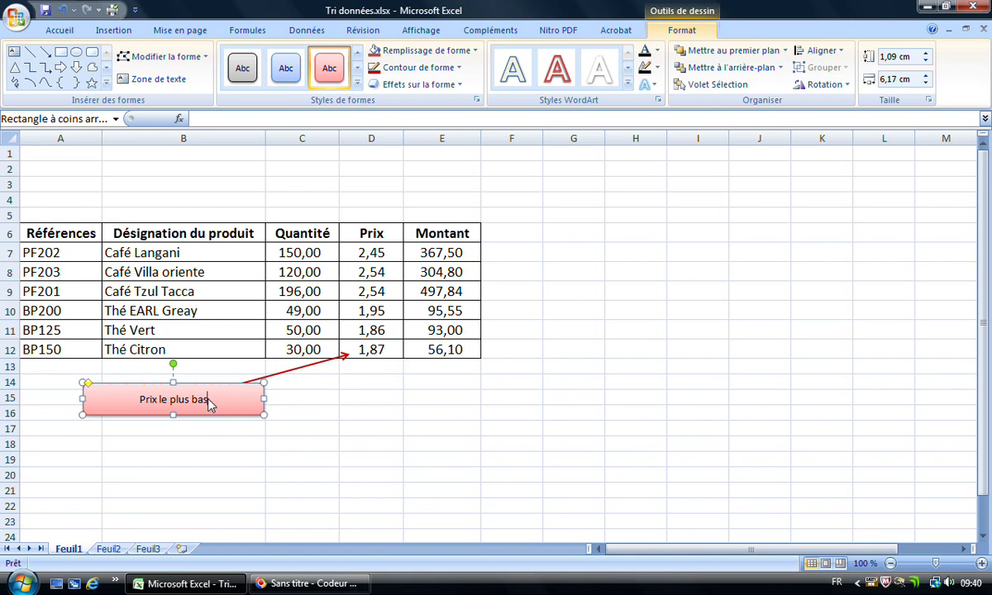
# Format the text "Prix le plus bas" in the rounded rectangle with font size 14 and standard dark blue.
pyautogui.moveTo(139, 400); pyautogui.dragTo(208, 400)
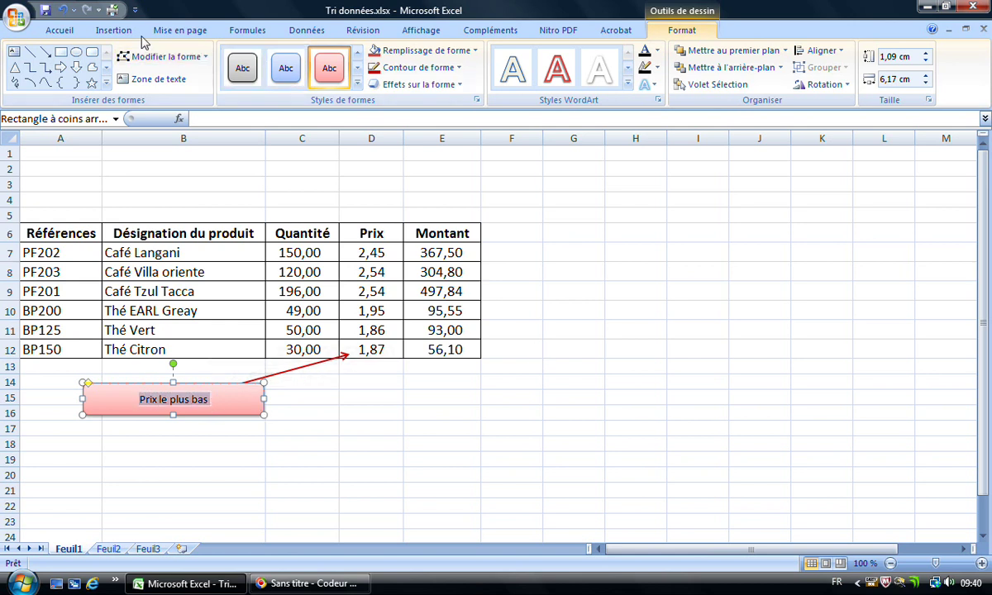
pyautogui.click(63, 30)
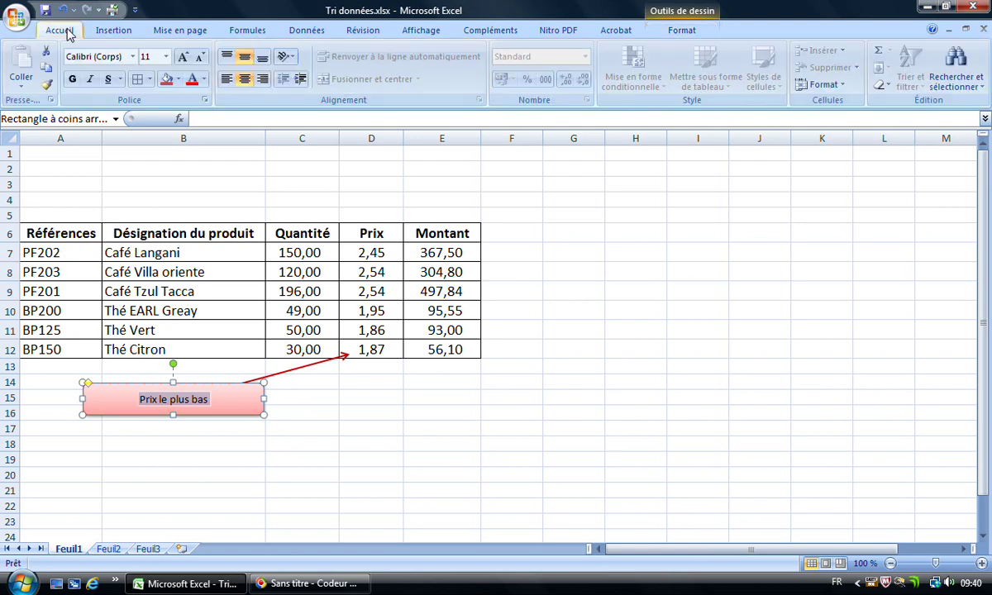
pyautogui.click(166, 58)
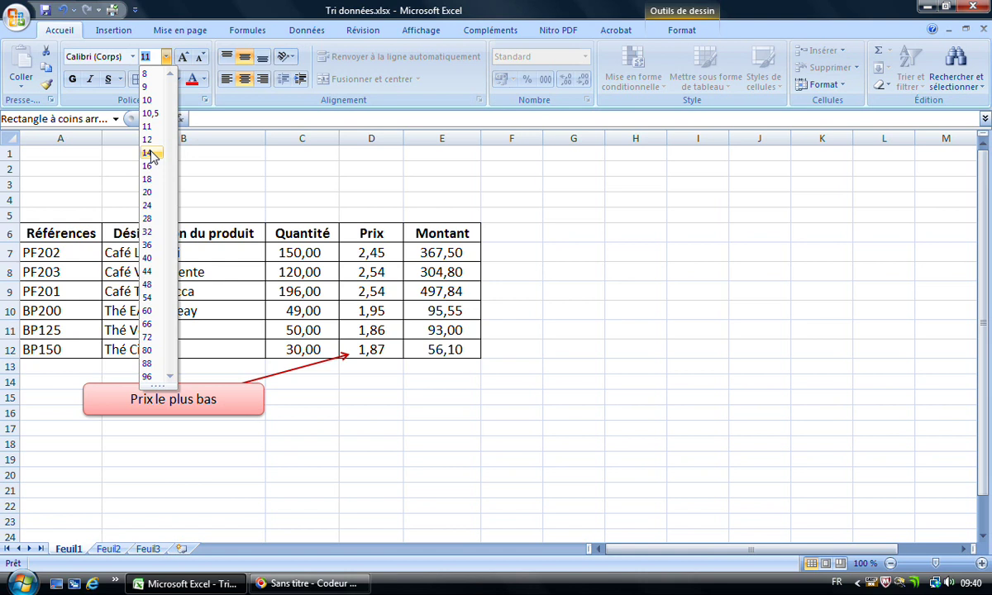
pyautogui.click(151, 154)
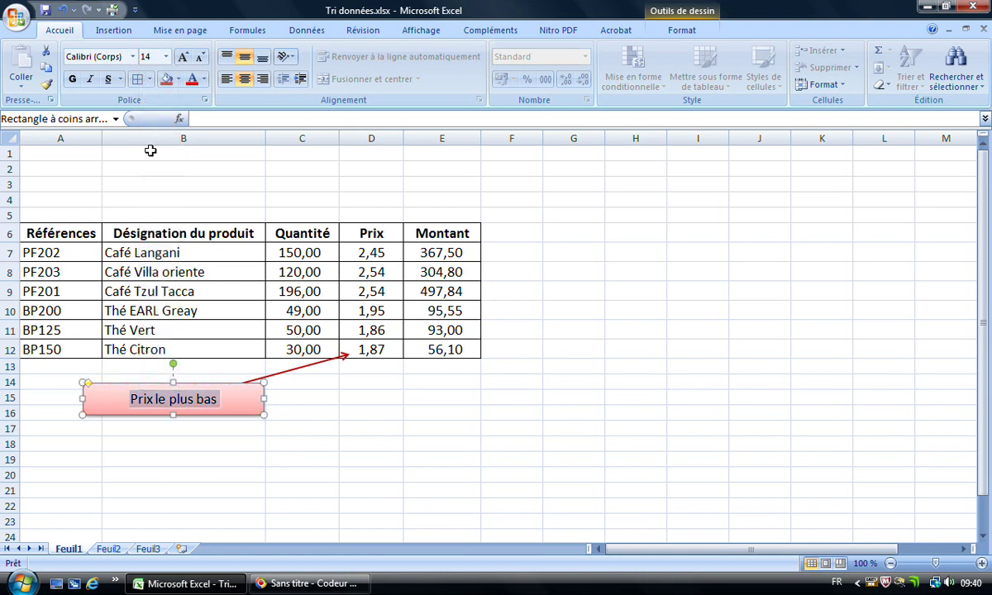
pyautogui.click(206, 79)
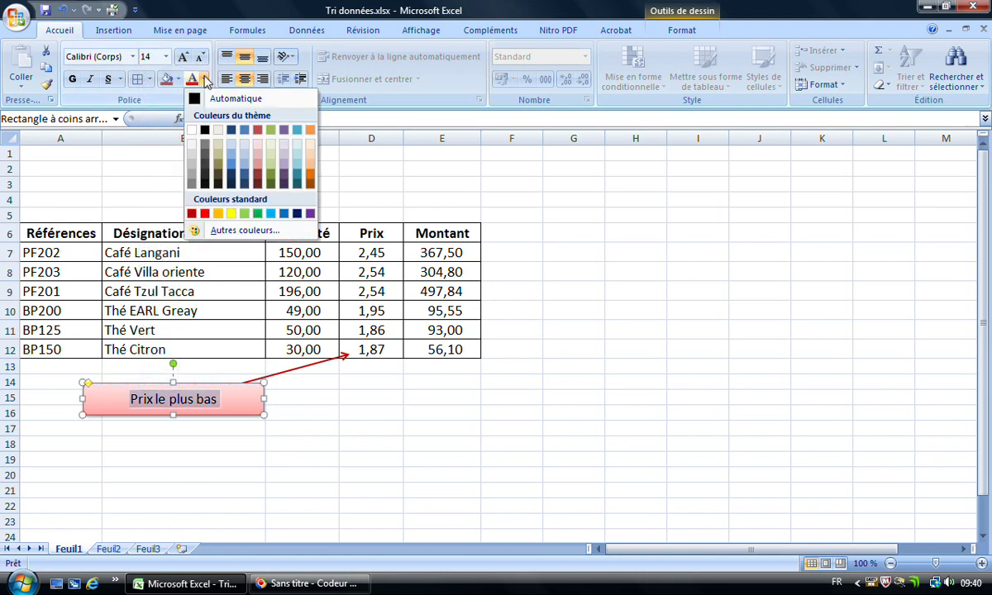
pyautogui.click(297, 214)
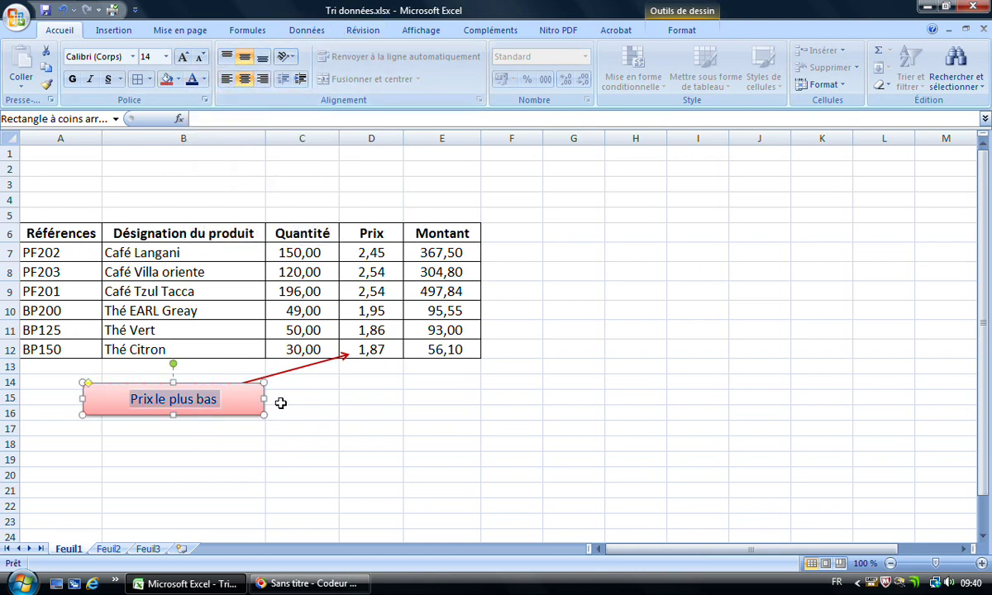
pyautogui.click(304, 445)
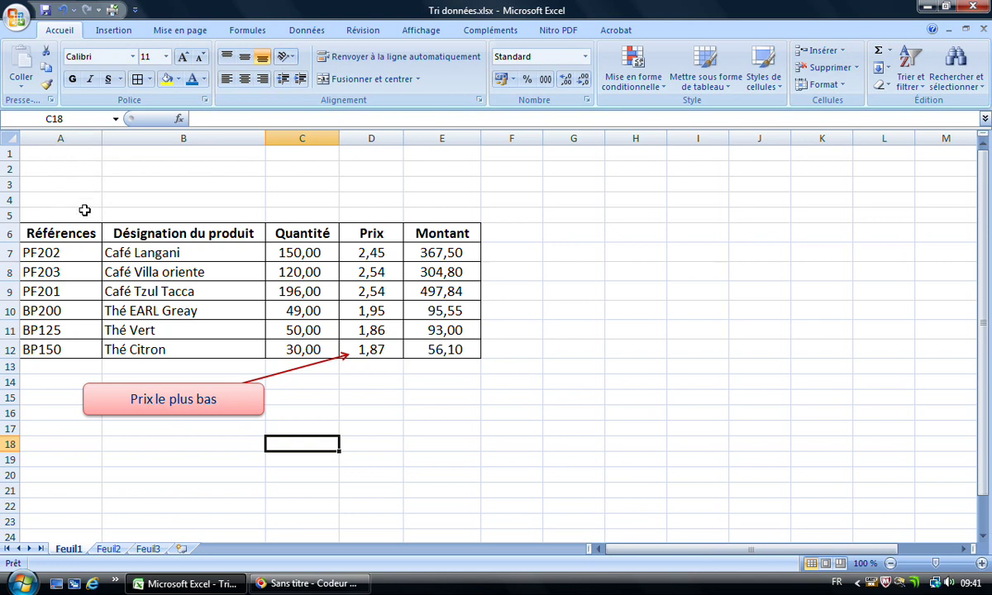
# Insert three blank rows at row 3, above the product table.
pyautogui.click(7, 185)
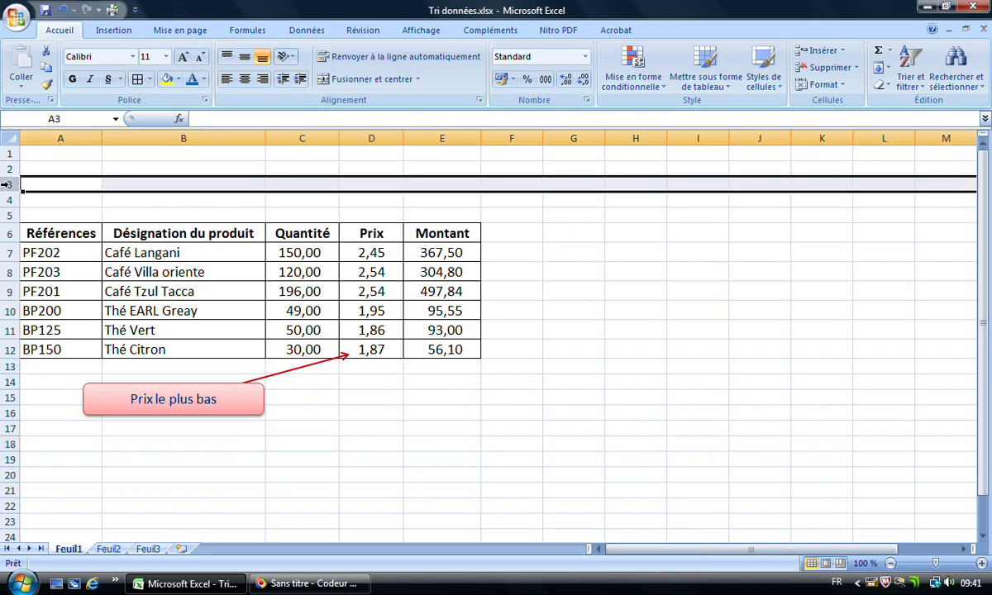
pyautogui.rightClick(7, 186)
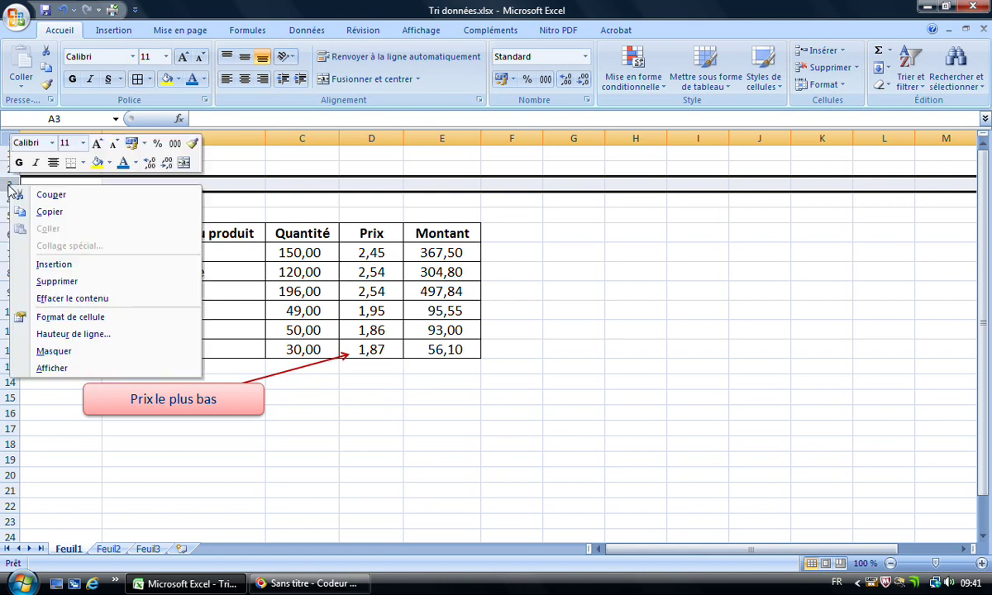
pyautogui.click(58, 265)
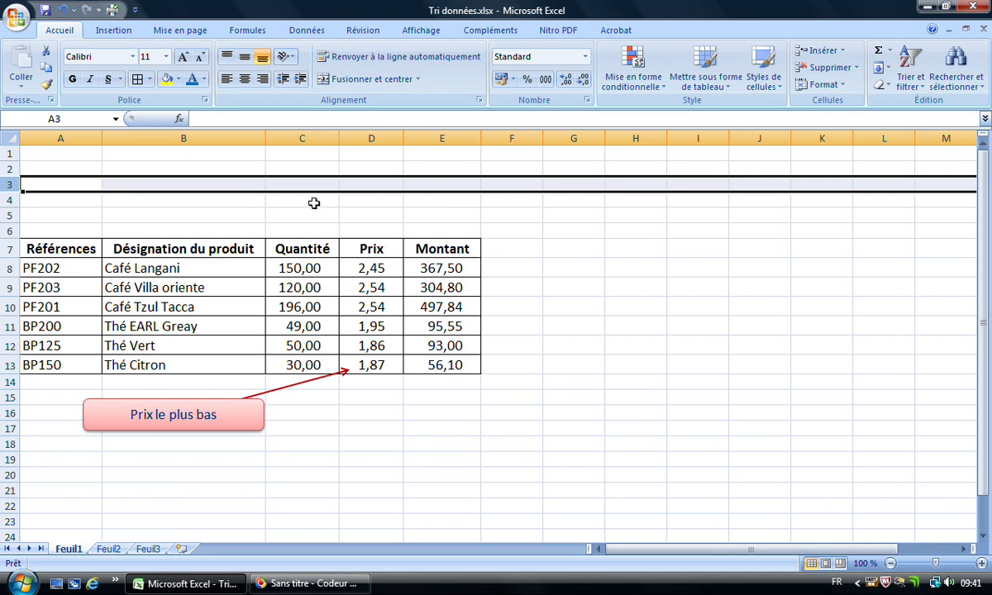
pyautogui.hotkey('ctrl', '+')
pyautogui.hotkey('ctrl', '+')
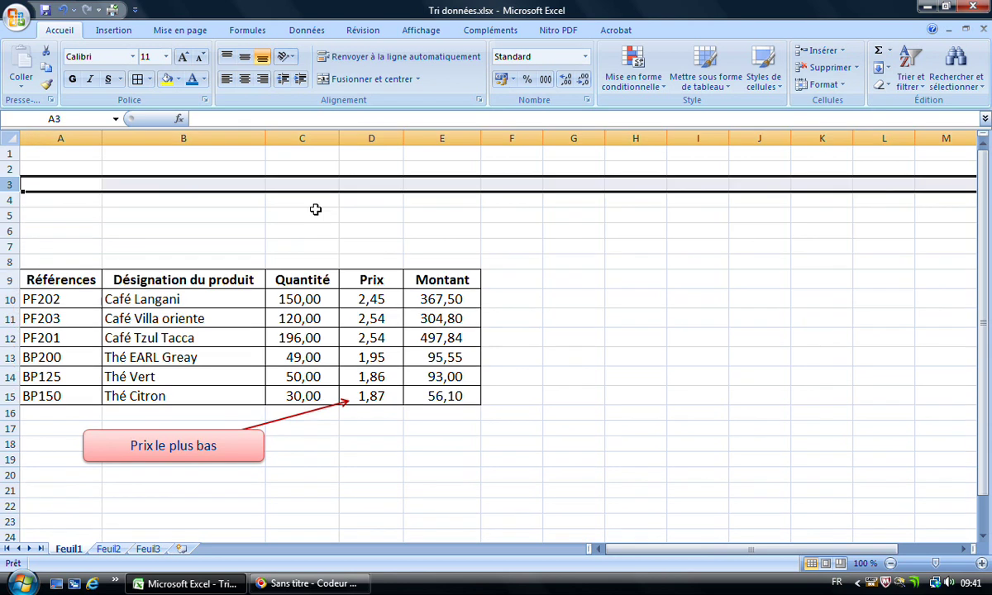
pyautogui.click(49, 231)
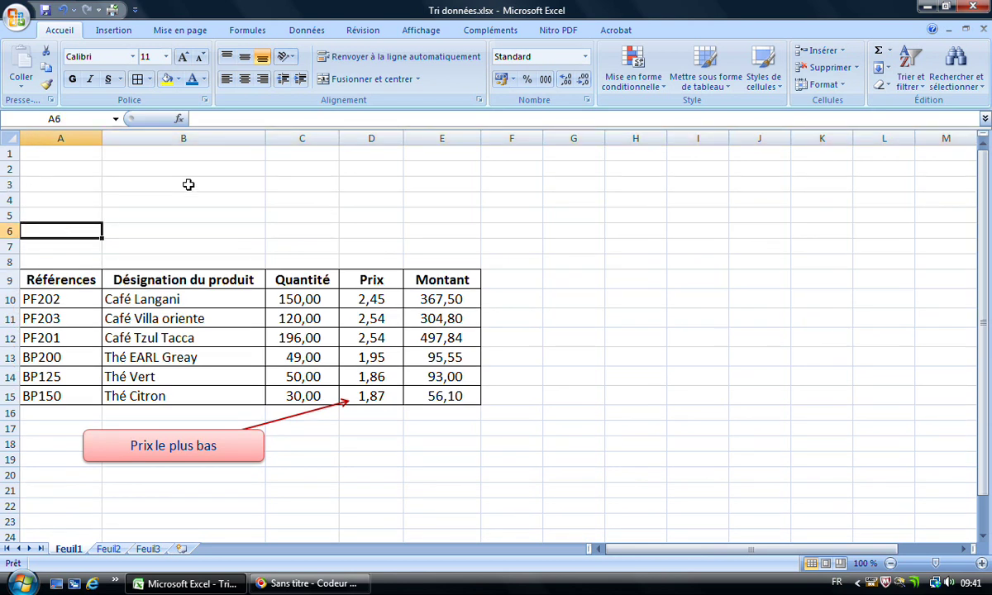
# Insert four more blank rows at once, using rows 2 to 5 as the insertion range.
pyautogui.moveTo(5, 168); pyautogui.dragTo(7, 211)
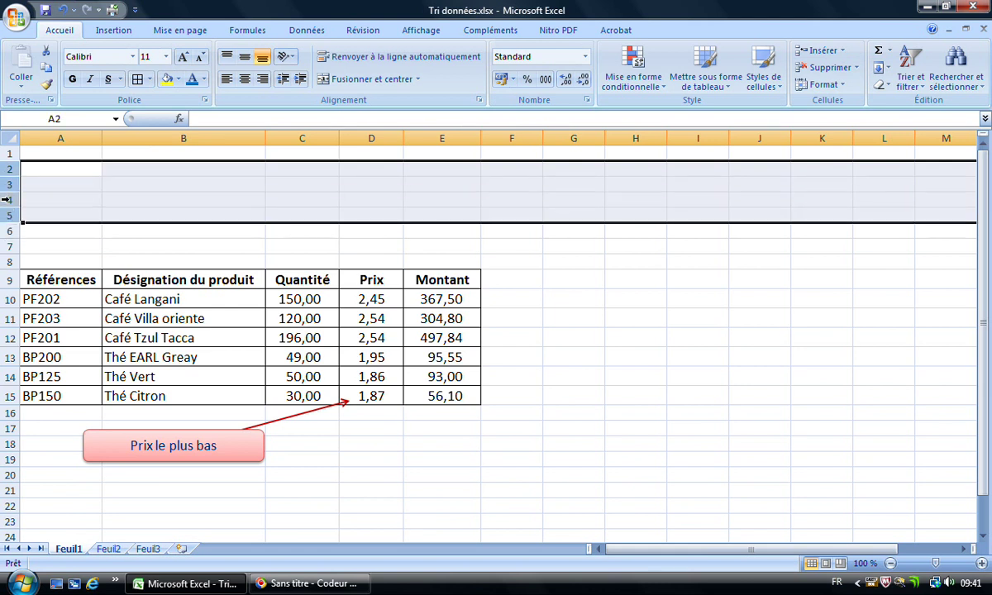
pyautogui.rightClick(8, 201)
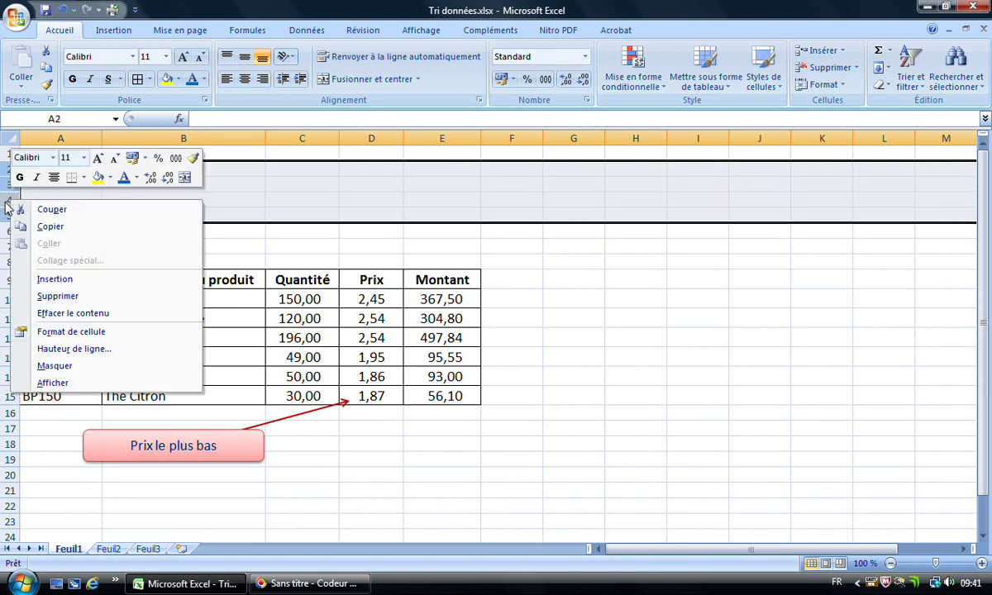
pyautogui.click(45, 280)
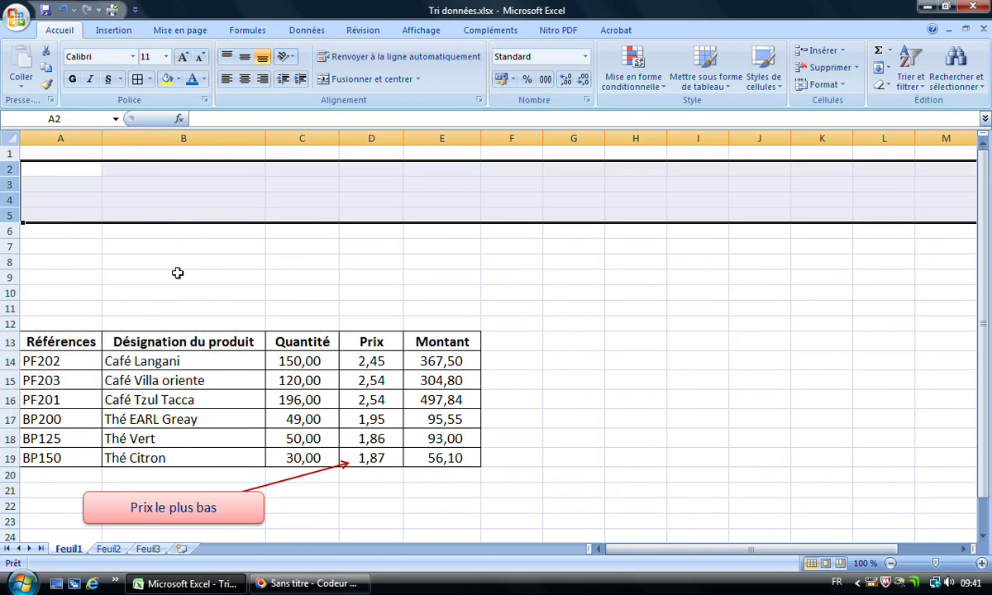
pyautogui.click(329, 266)
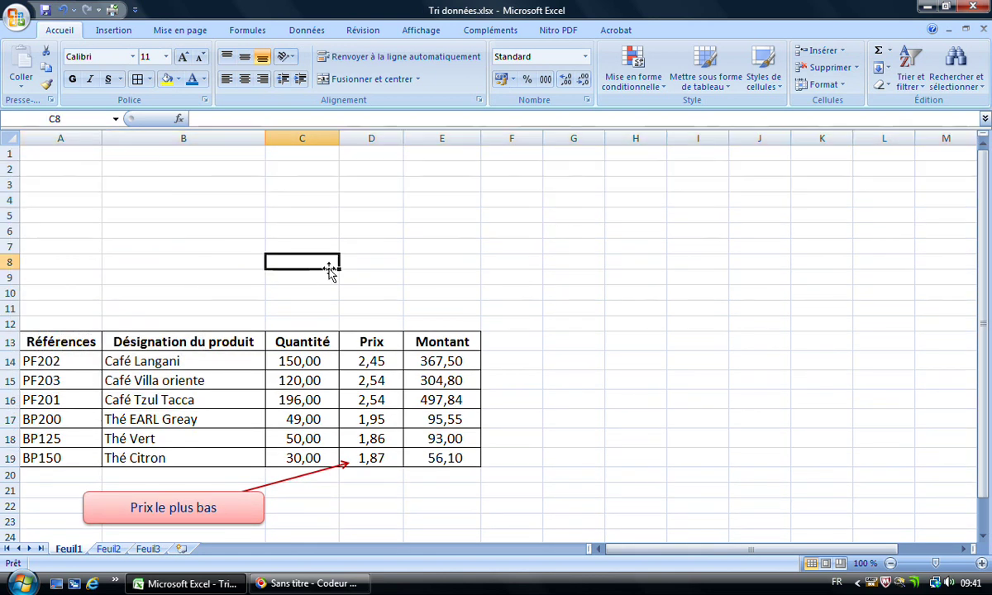
# Enter the title "FACTURE" in cell A11 above the product table.
pyautogui.click(71, 307)
pyautogui.write('FACTURE')
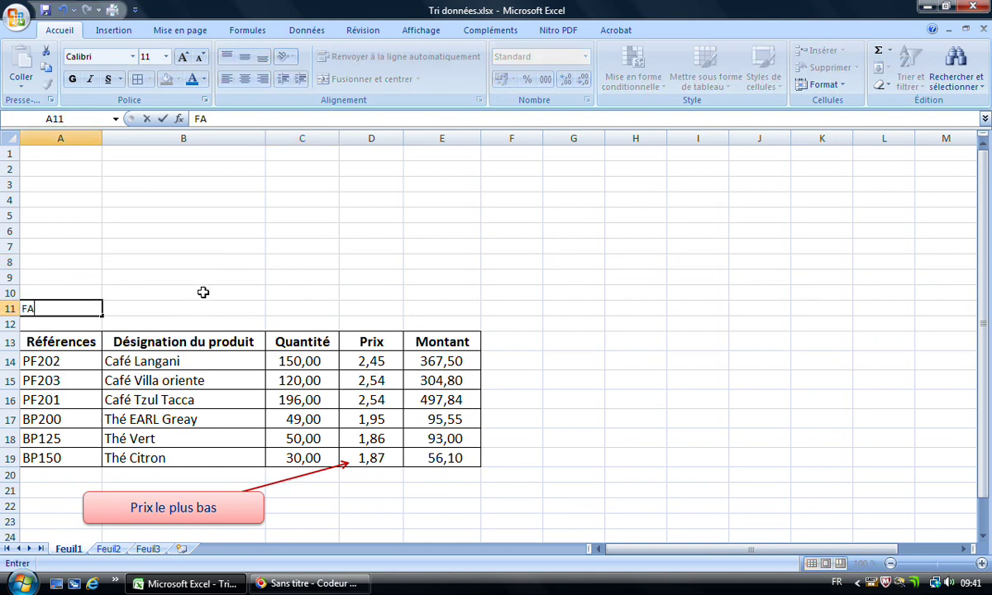
pyautogui.click(93, 292)
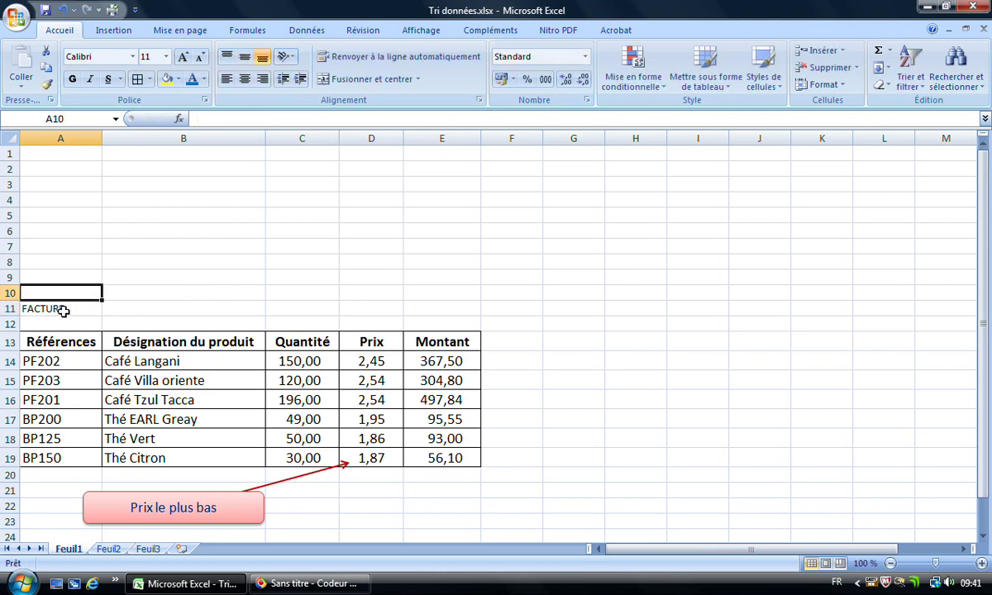
# Format the title "FACTURE" in cell A11 with font size 16 and bold.
pyautogui.press('Down')
pyautogui.click(165, 56)
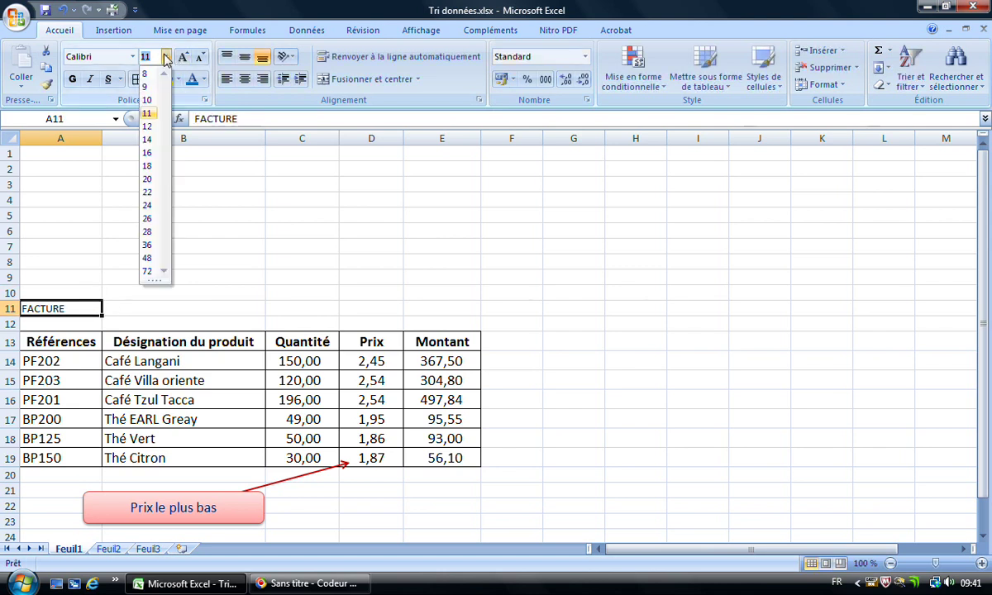
pyautogui.click(149, 153)
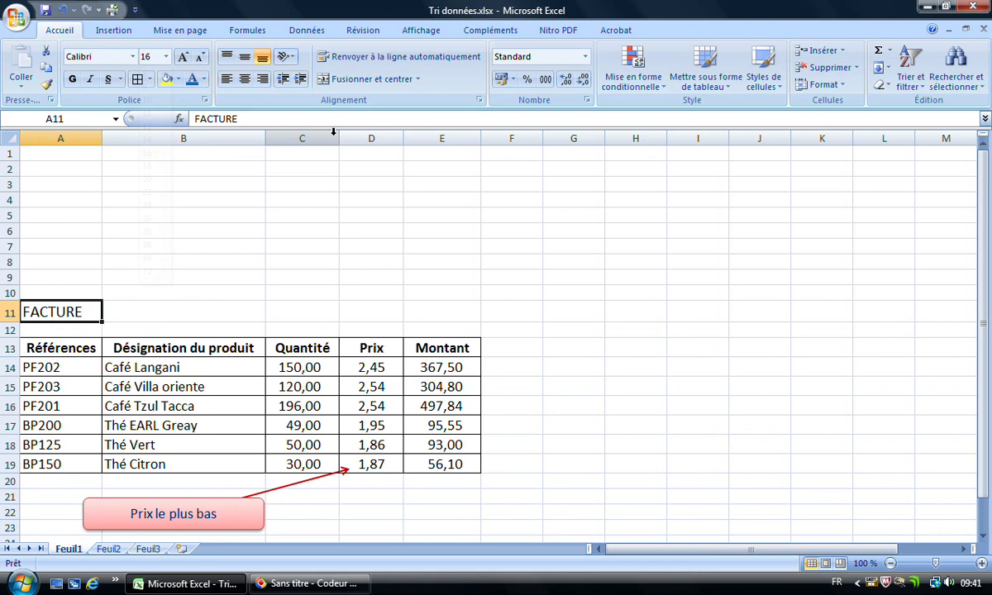
pyautogui.click(72, 78)
# Insert the picture Personnage2.jpg from the EXCEL 2007 folder at cell B7.
pyautogui.moveTo(173, 286); pyautogui.dragTo(170, 274)
pyautogui.click(193, 245)
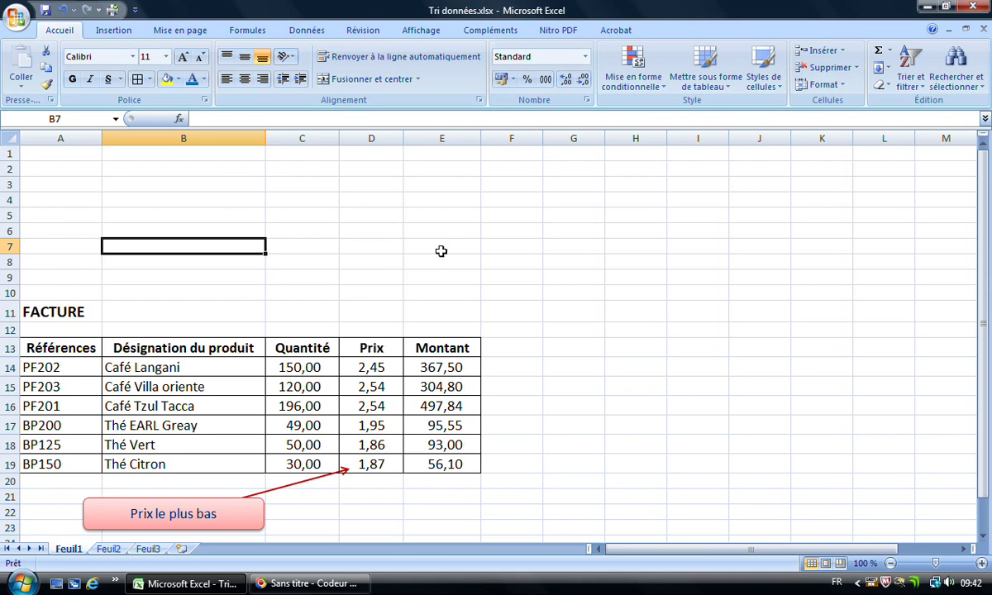
pyautogui.click(105, 31)
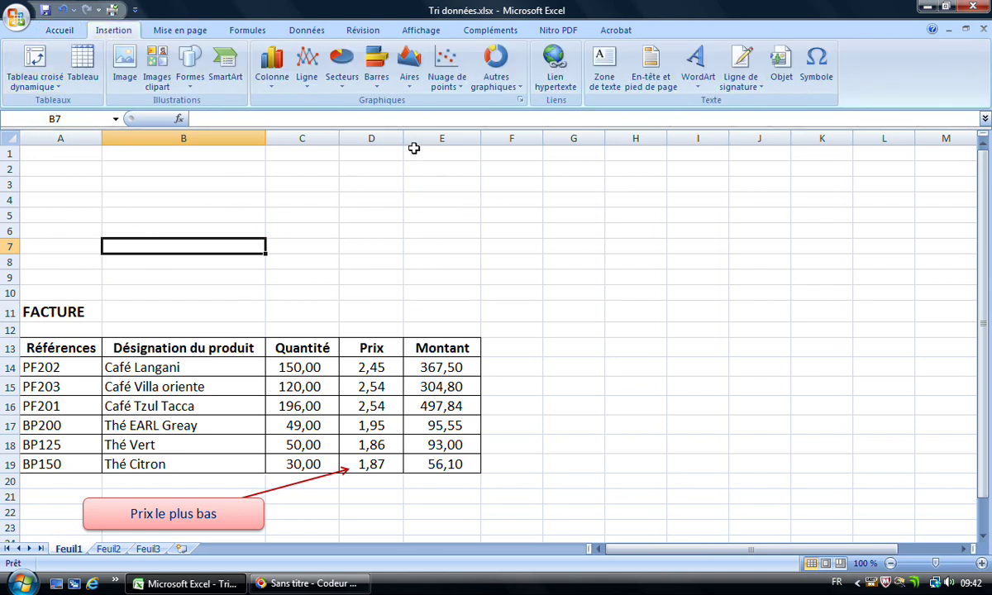
pyautogui.click(125, 69)
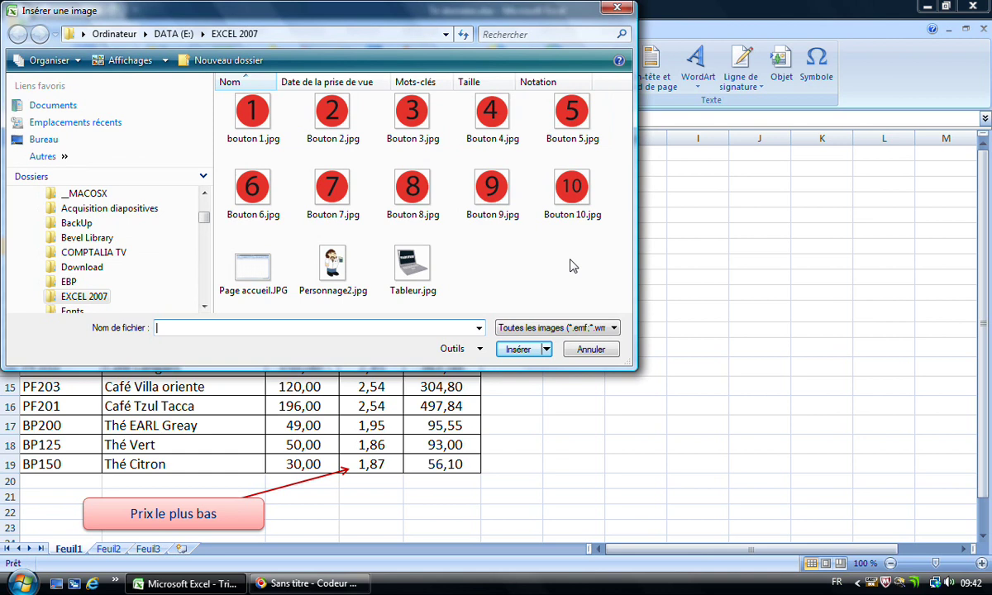
pyautogui.click(335, 263)
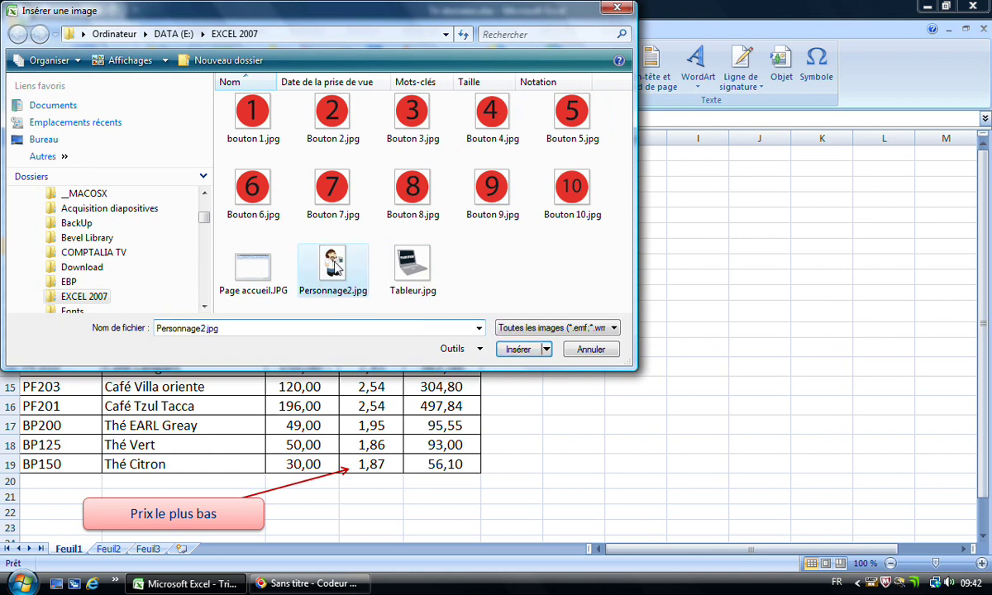
pyautogui.click(523, 351)
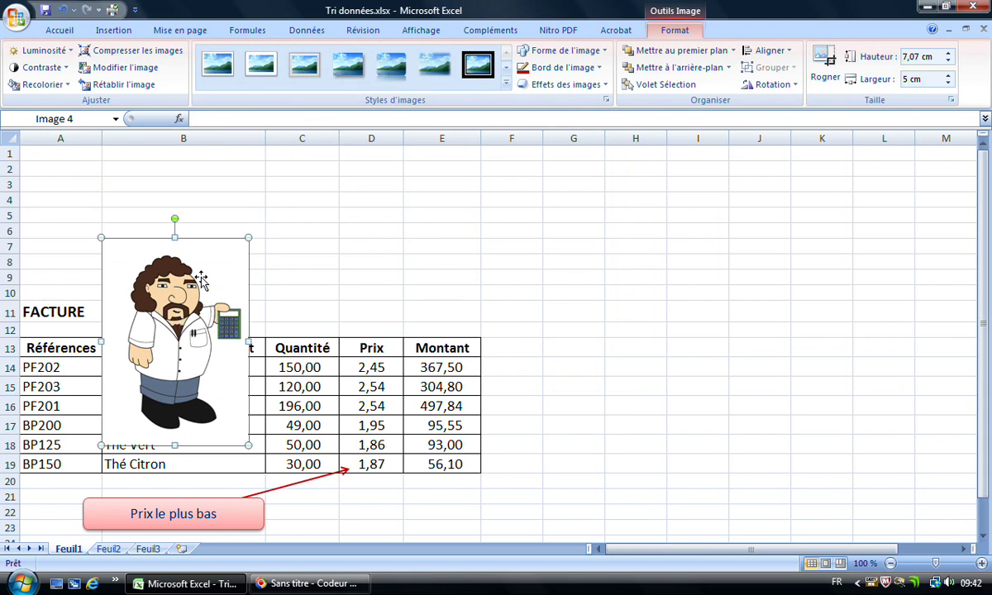
# Move the character picture up to row 2 and shrink it proportionally to about 4.56 cm high by 3.23 cm wide.
pyautogui.moveTo(215, 228); pyautogui.dragTo(205, 281)
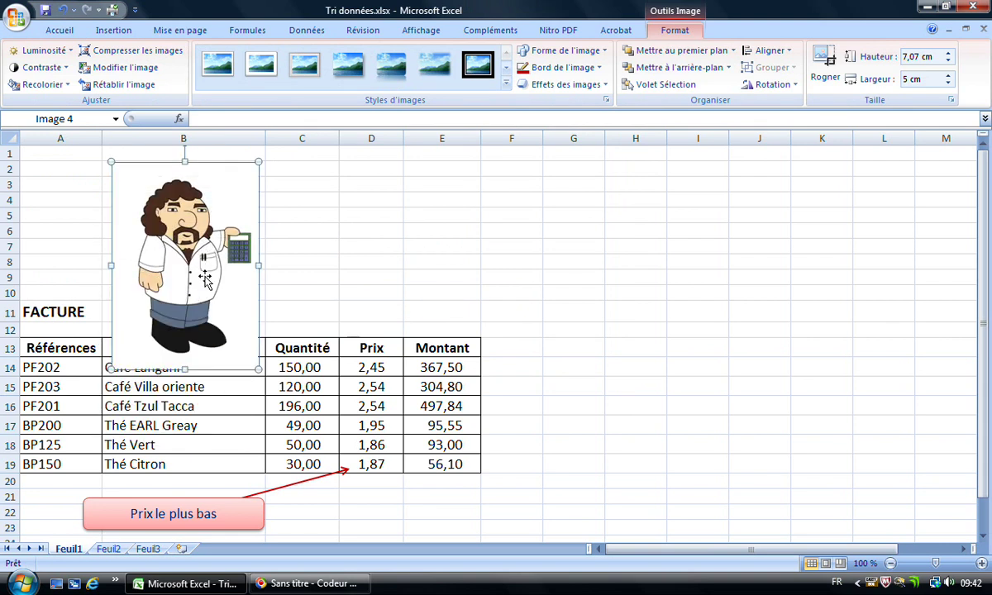
pyautogui.moveTo(211, 187); pyautogui.dragTo(215, 195)
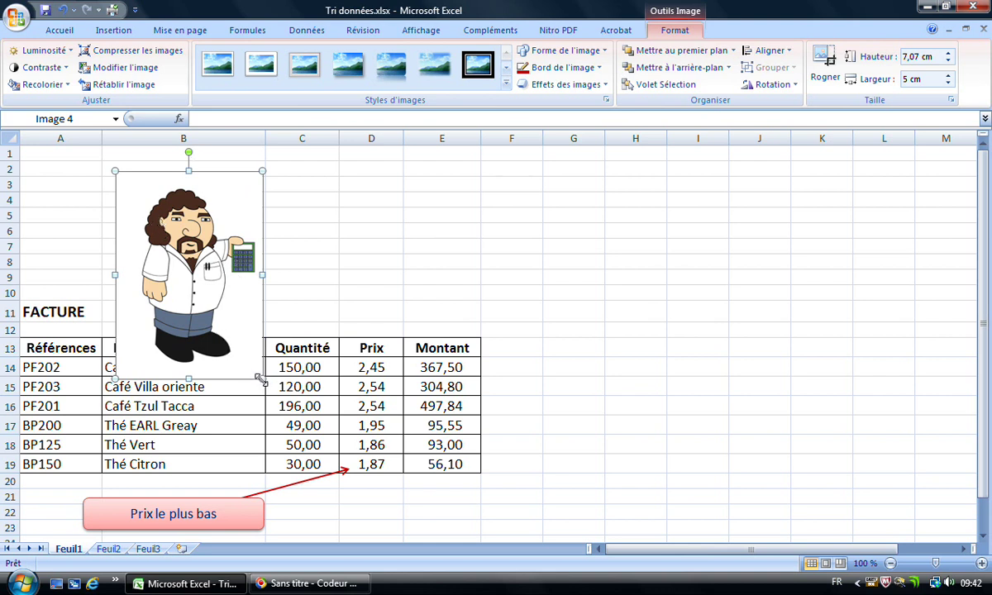
pyautogui.moveTo(261, 378); pyautogui.dragTo(210, 291)
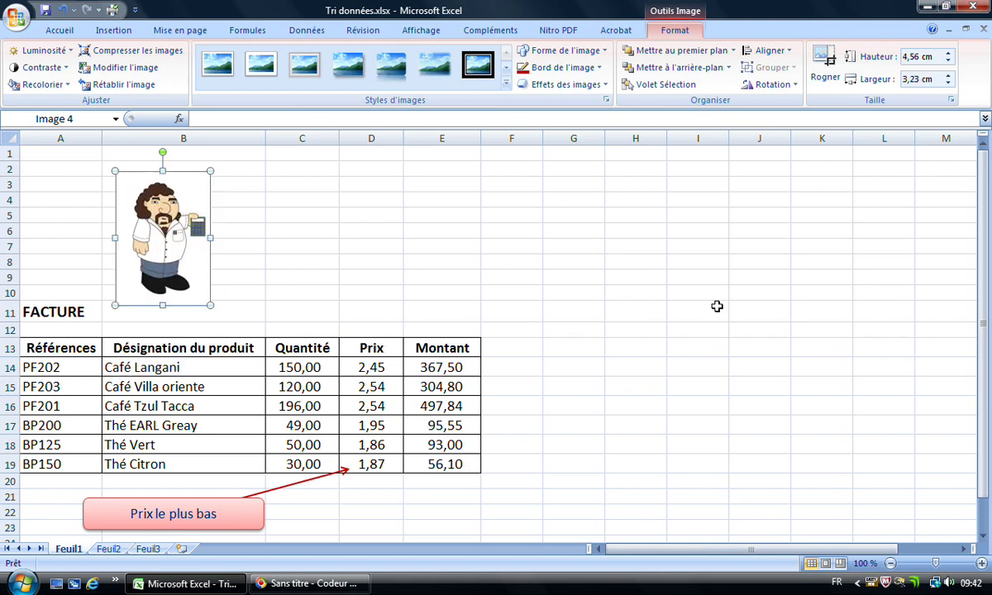
# Set the character picture's height to 4.4 cm, keeping its proportions, and shift it to straddle columns A and B above the "FACTURE" title.
pyautogui.rightClick(163, 209)
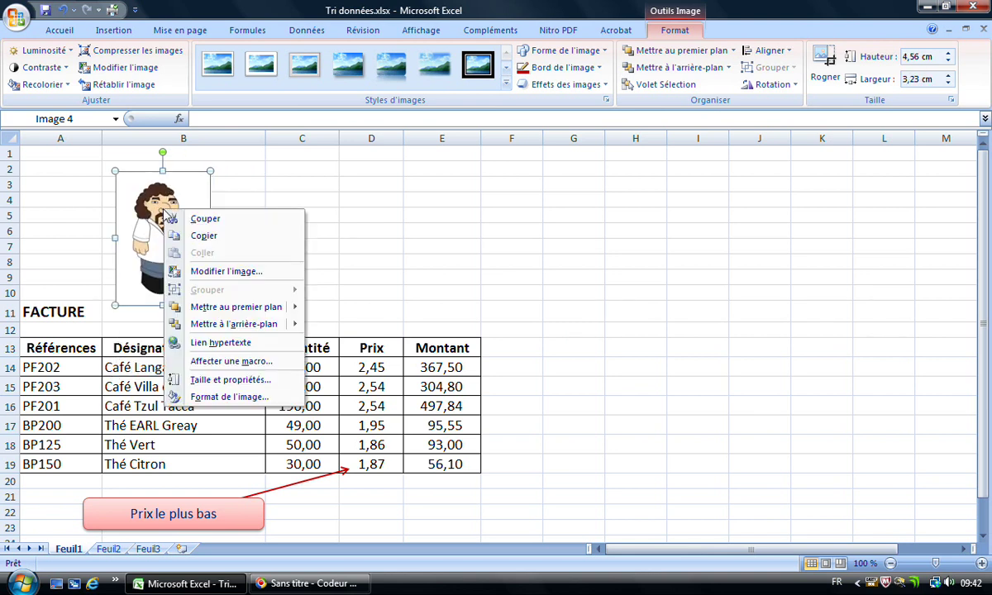
pyautogui.click(246, 385)
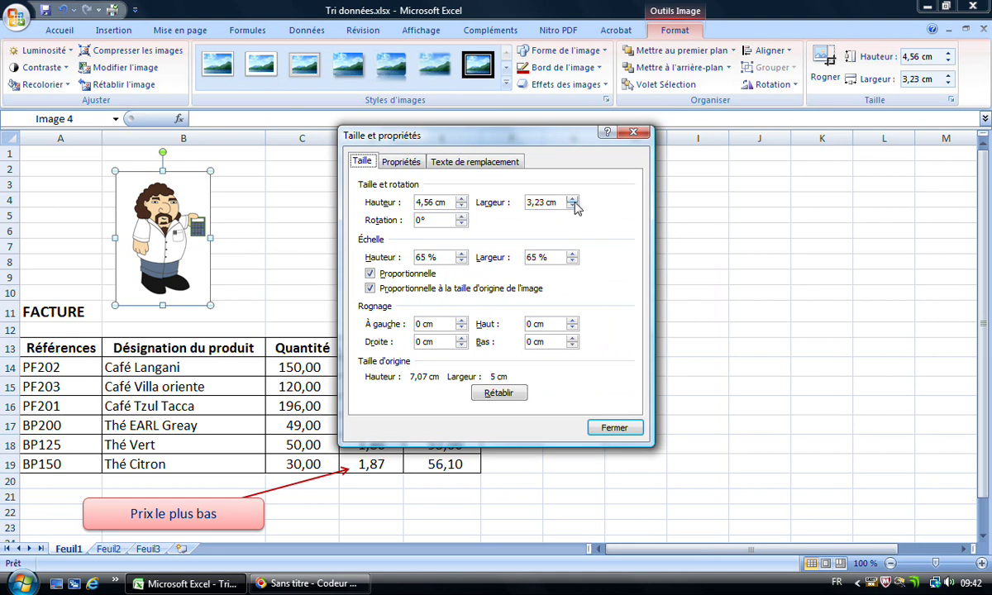
pyautogui.click(461, 206)
pyautogui.click(462, 207)
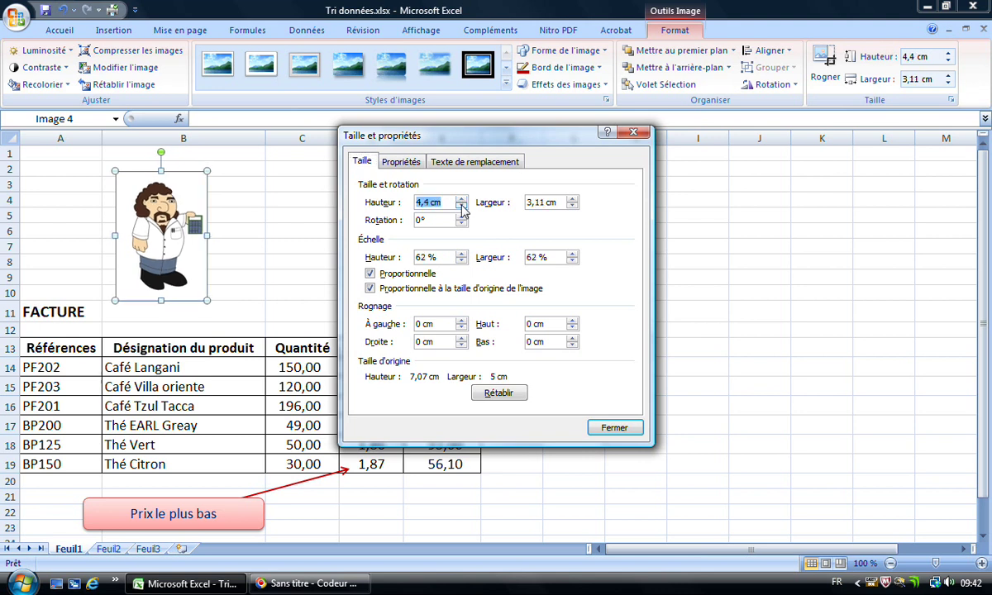
pyautogui.click(633, 434)
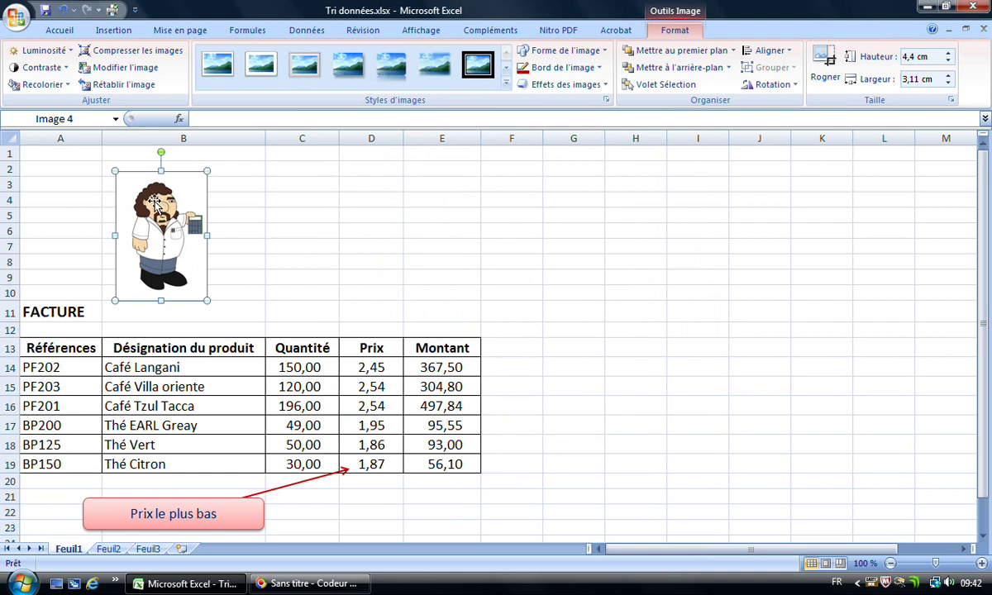
pyautogui.moveTo(155, 199); pyautogui.dragTo(98, 192)
pyautogui.click(242, 259)
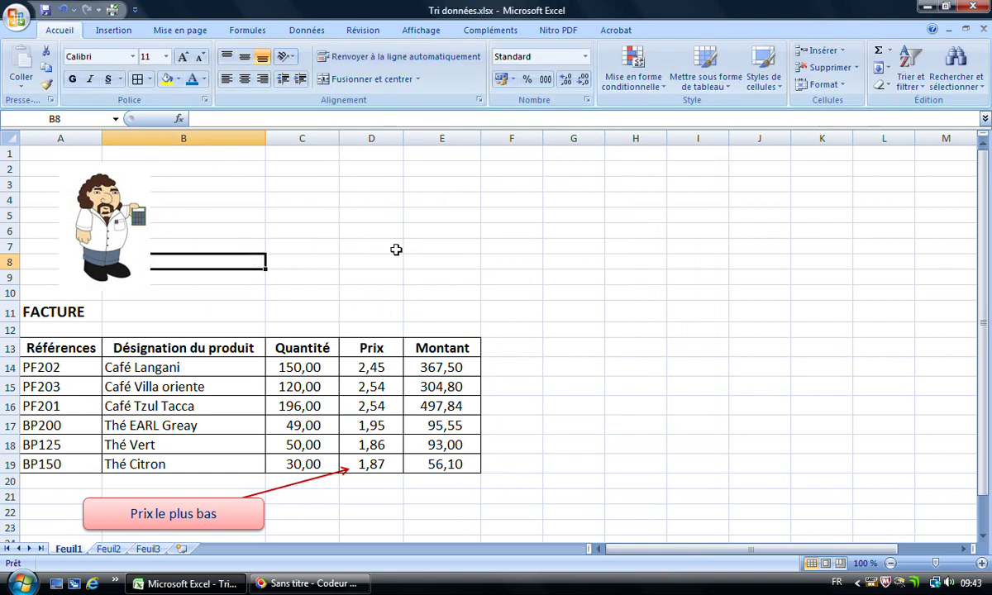
# Apply a rounded-corner picture style with a shadow to the character picture and give it a border in the darkest orange theme colour.
pyautogui.click(86, 203)
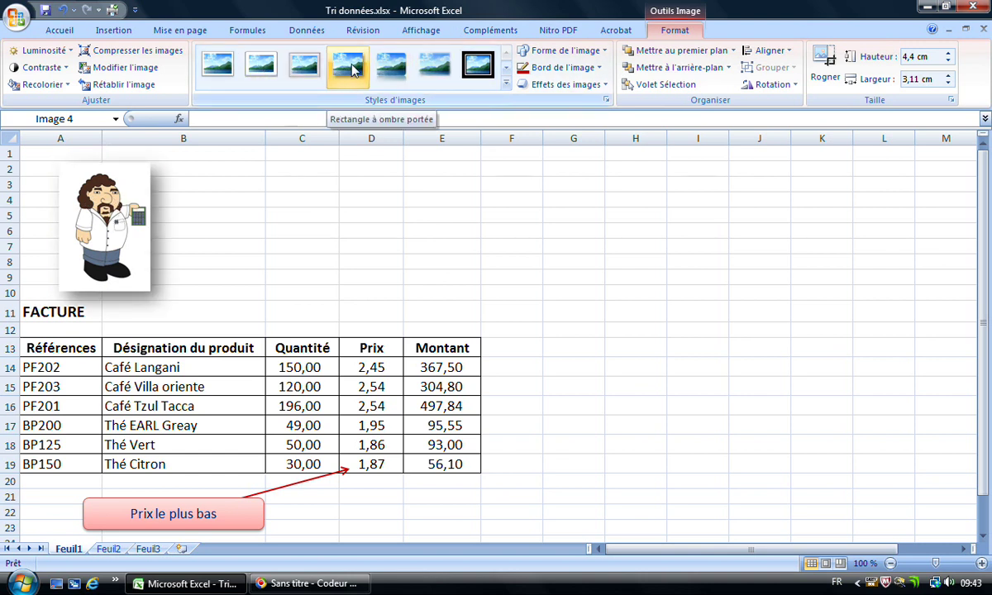
pyautogui.click(506, 83)
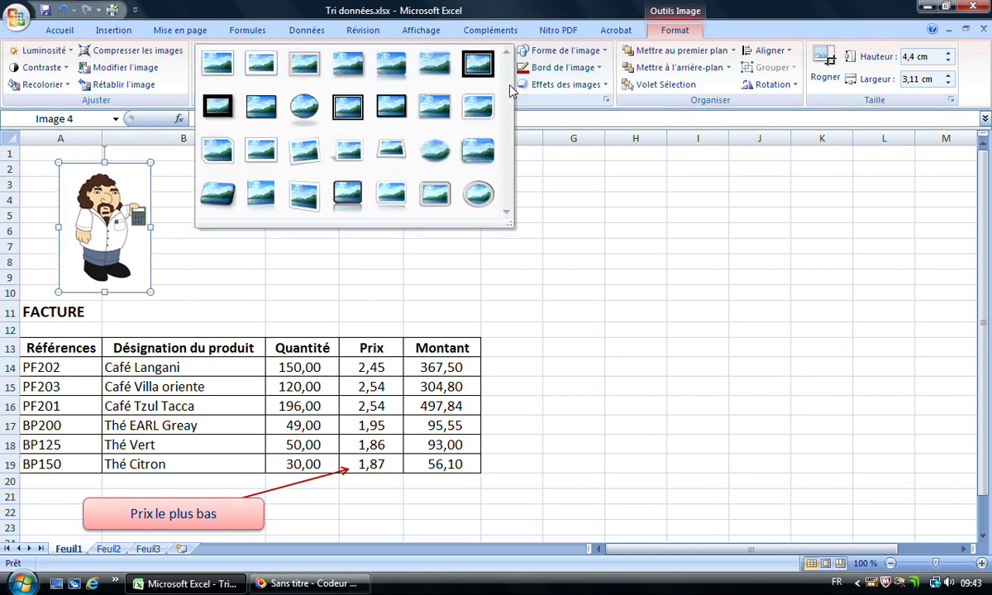
pyautogui.click(480, 154)
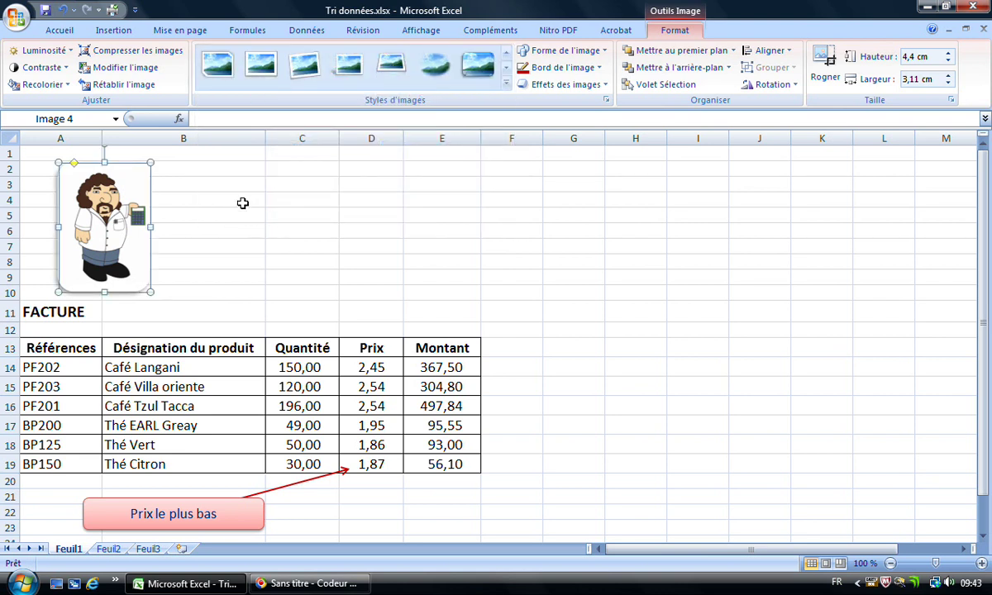
pyautogui.click(601, 70)
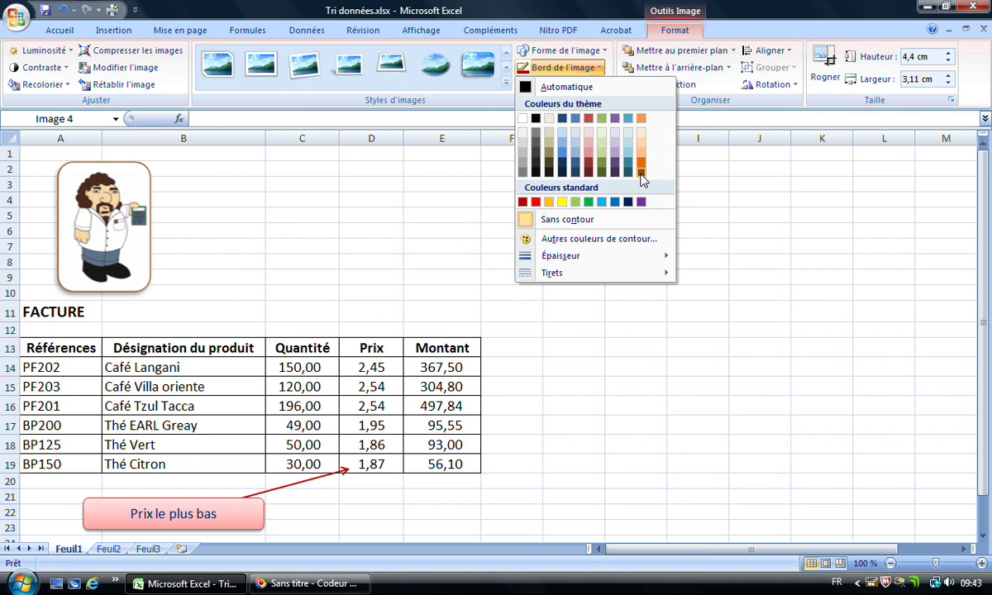
pyautogui.click(642, 174)
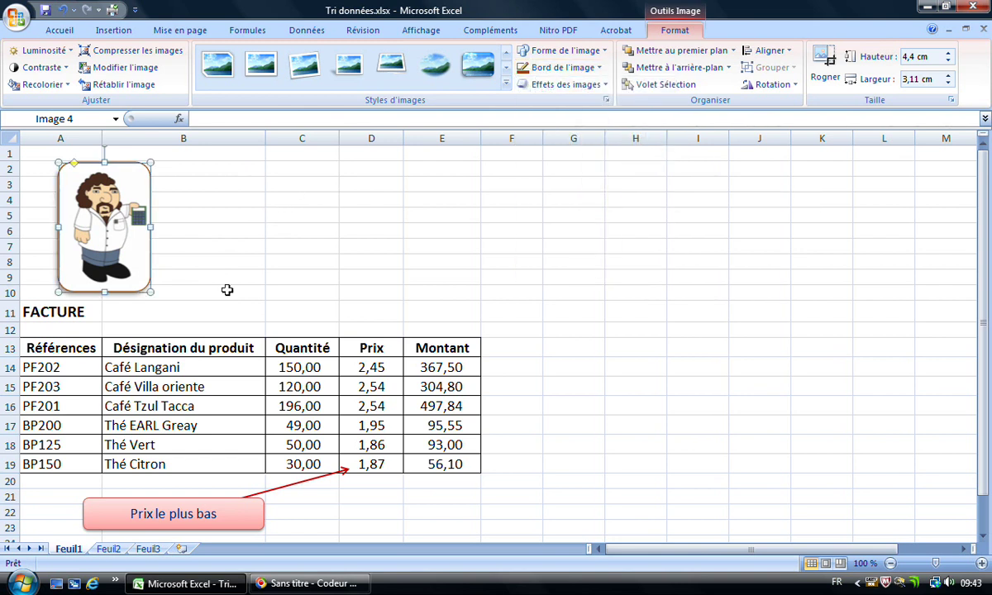
pyautogui.click(188, 307)
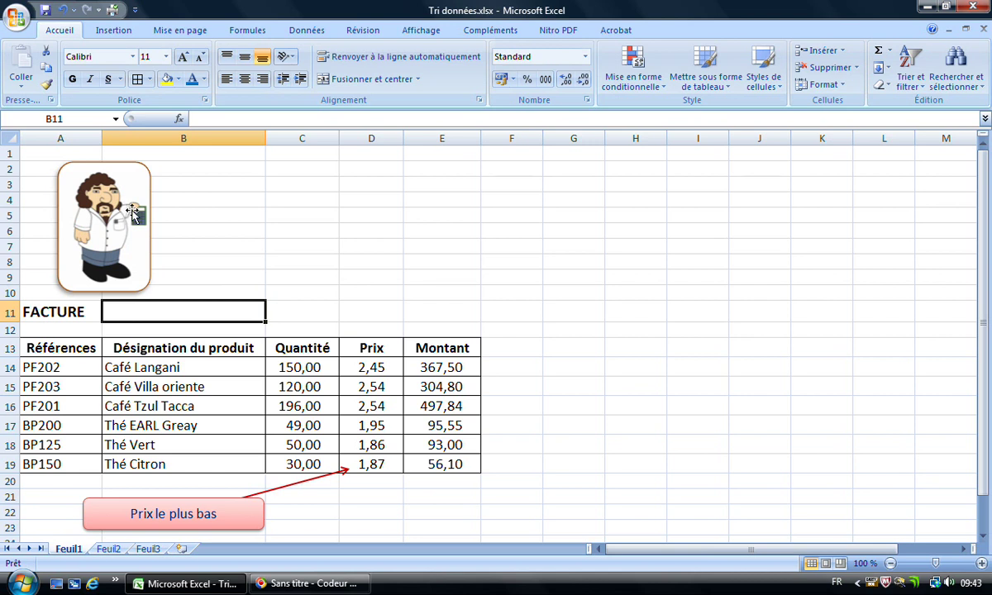
# Draw a rounded rectangular callout about 2.38 cm high by 7.67 cm wide beside the character, across columns B to E in rows 1 to 5.
pyautogui.click(124, 34)
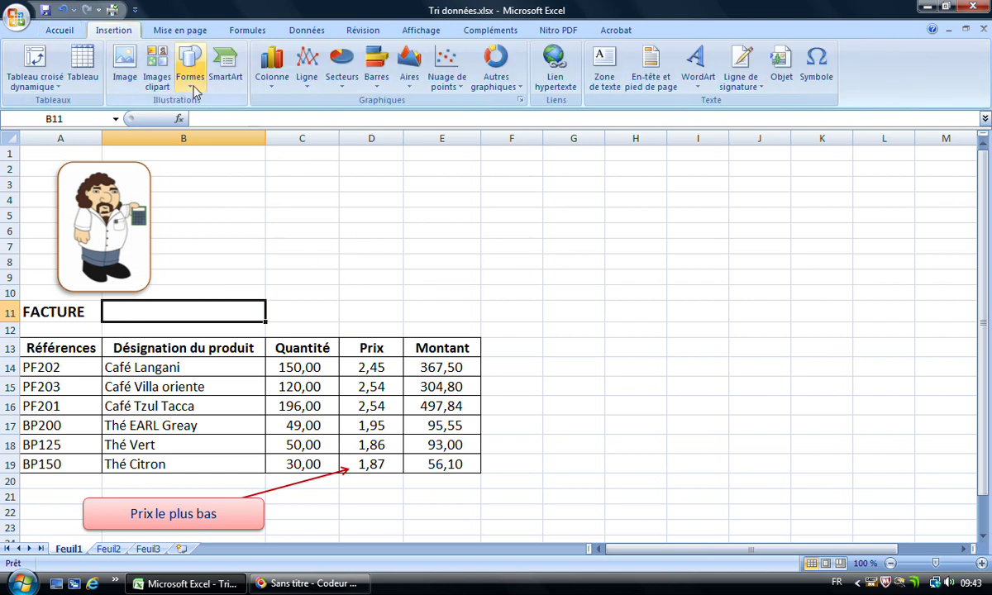
pyautogui.click(193, 78)
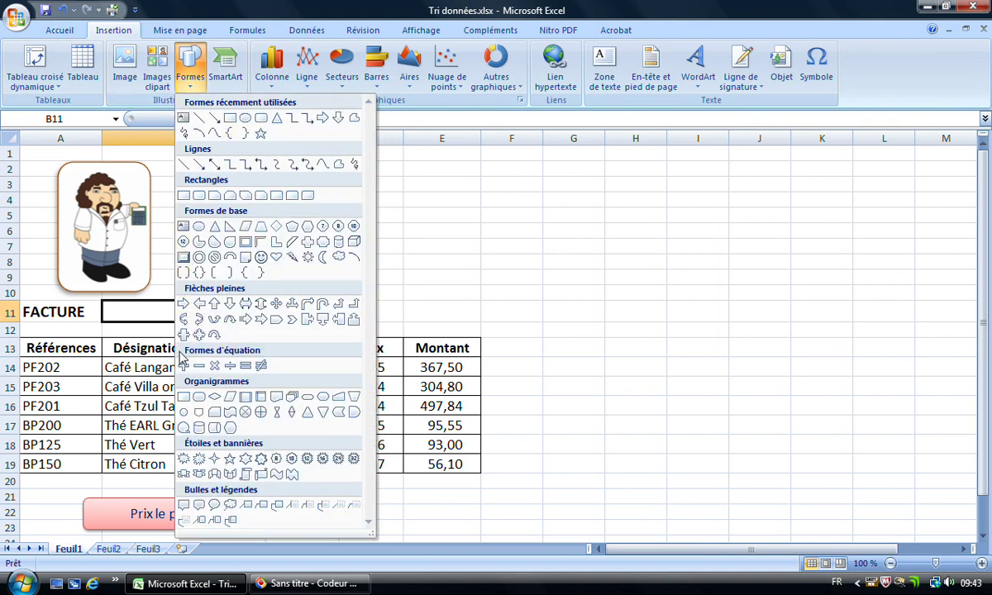
pyautogui.click(200, 506)
pyautogui.moveTo(209, 155)
pyautogui.mouseDown()
pyautogui.moveTo(258, 184)
pyautogui.moveTo(456, 212)
pyautogui.moveTo(432, 224)
pyautogui.mouseUp()
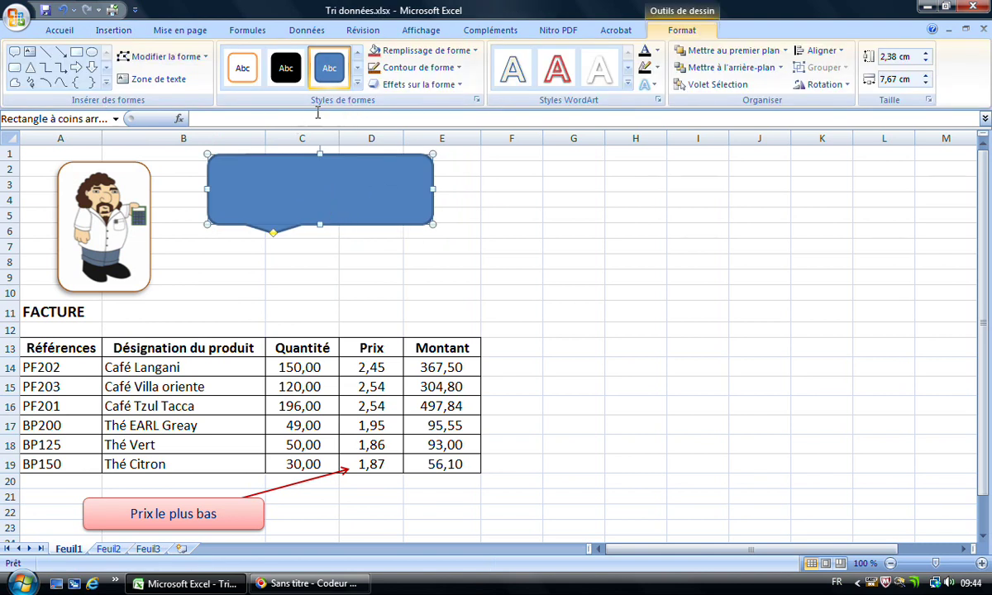
# Give the callout the white-filled, black-outlined shape style and set its outline weight to ¾ pt.
pyautogui.click(359, 85)
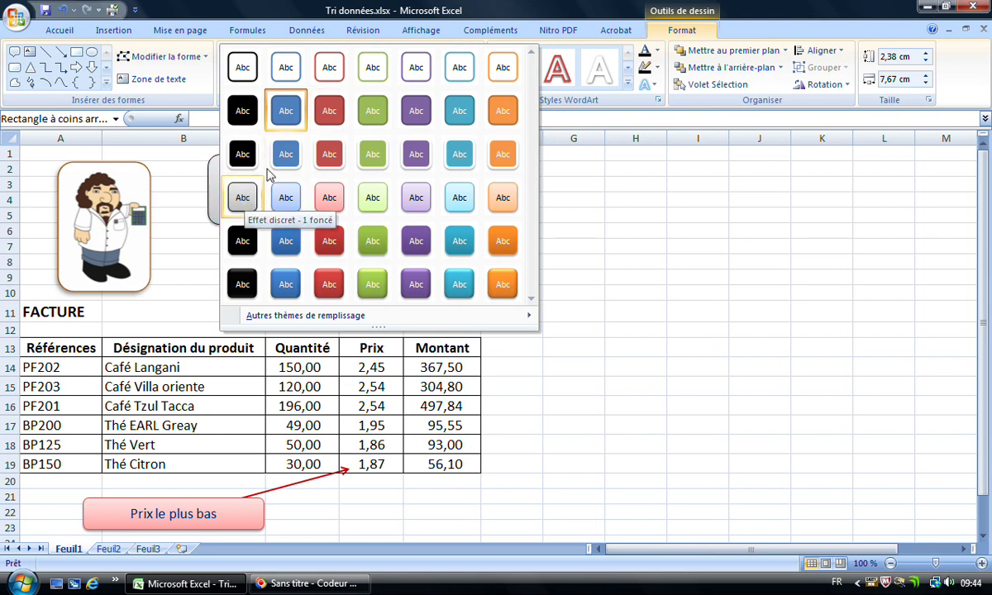
pyautogui.click(242, 71)
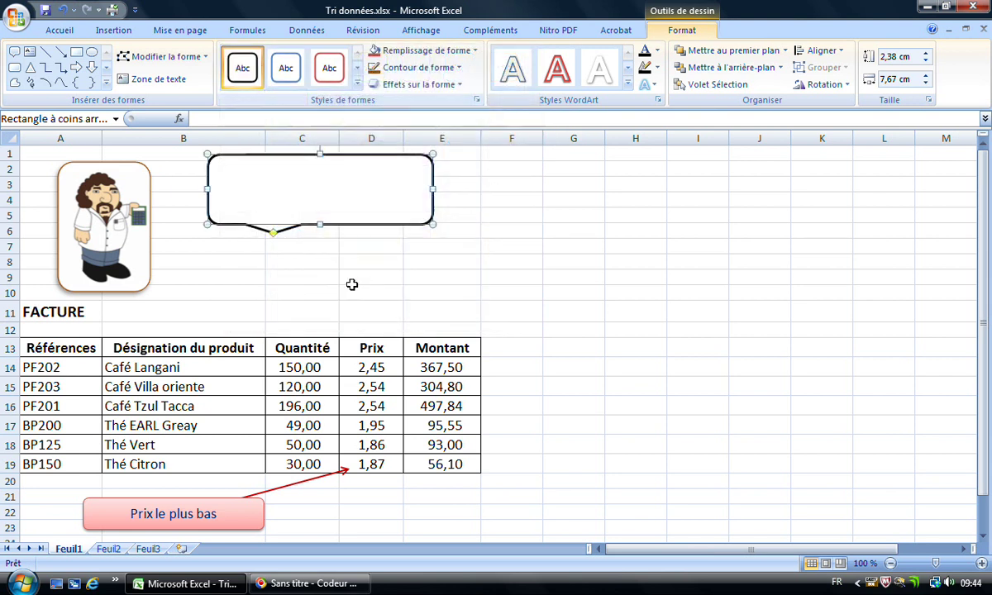
pyautogui.click(461, 68)
pyautogui.moveTo(435, 258)
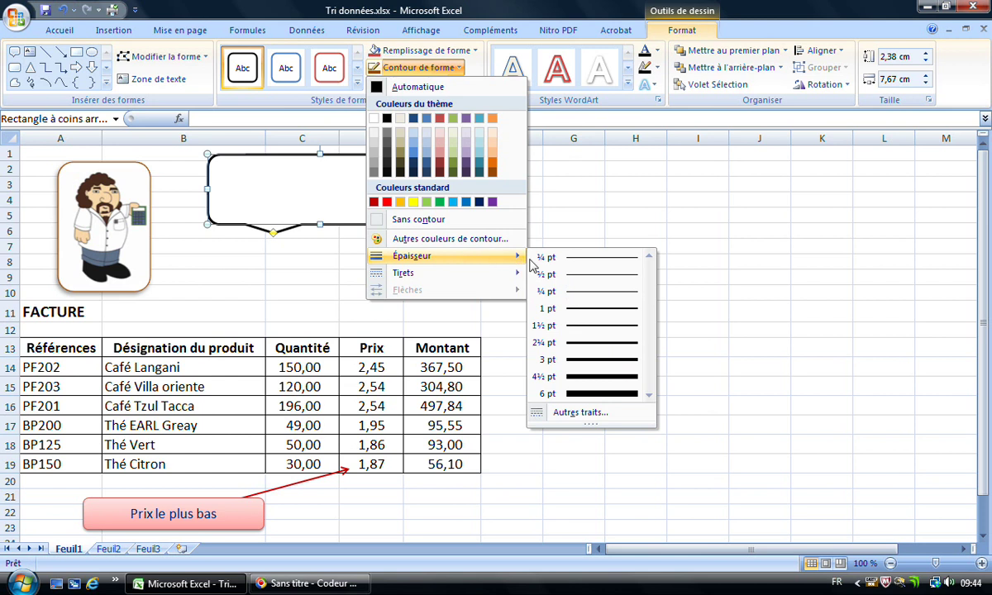
pyautogui.click(591, 298)
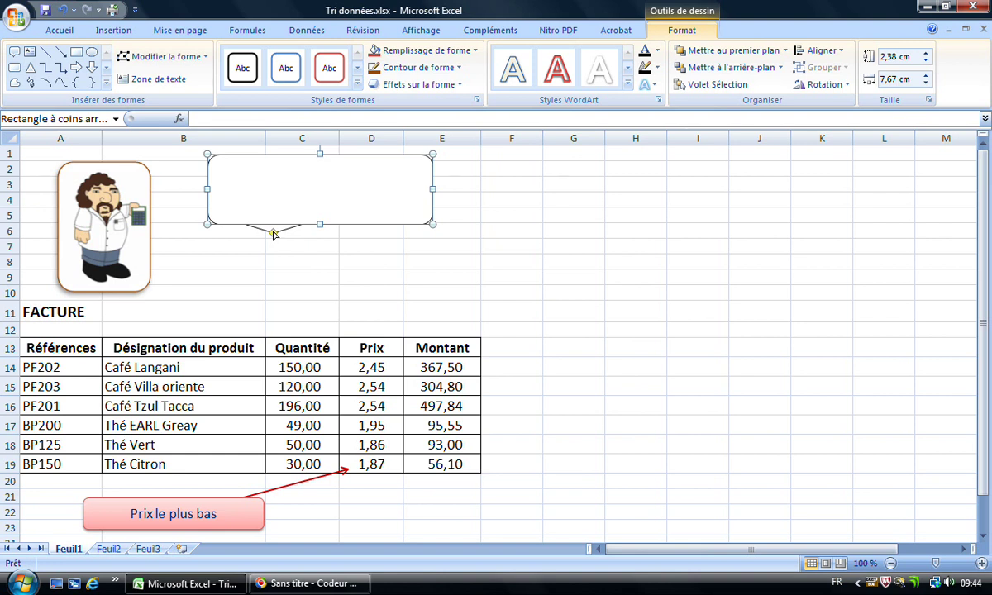
# Aim the callout's tail at the character's mouth and enter the text "Terminez le travail" inside the bubble.
pyautogui.moveTo(273, 235); pyautogui.dragTo(121, 208)
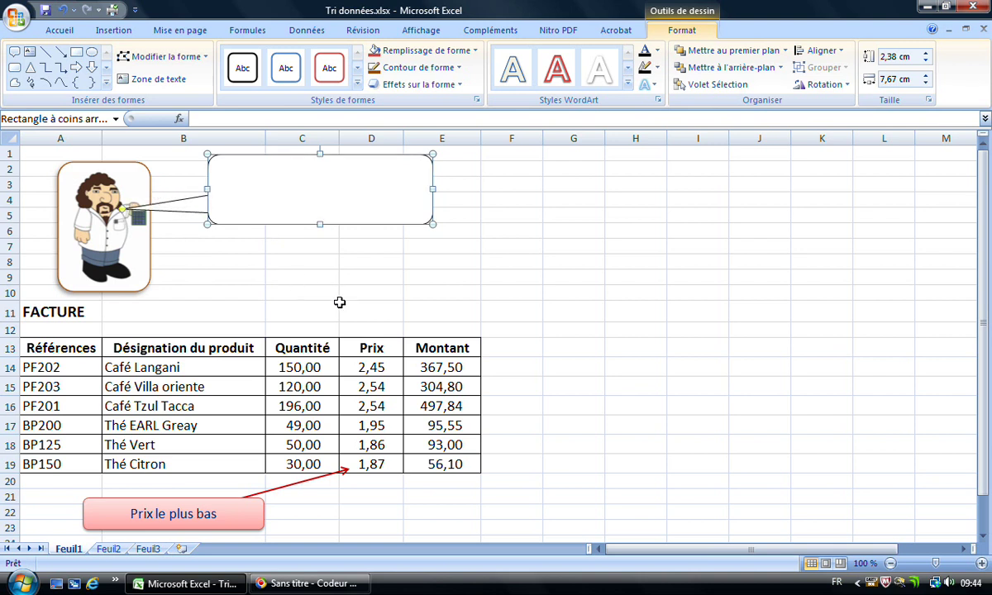
pyautogui.click(126, 80)
pyautogui.click(251, 170)
pyautogui.write('Terminez')
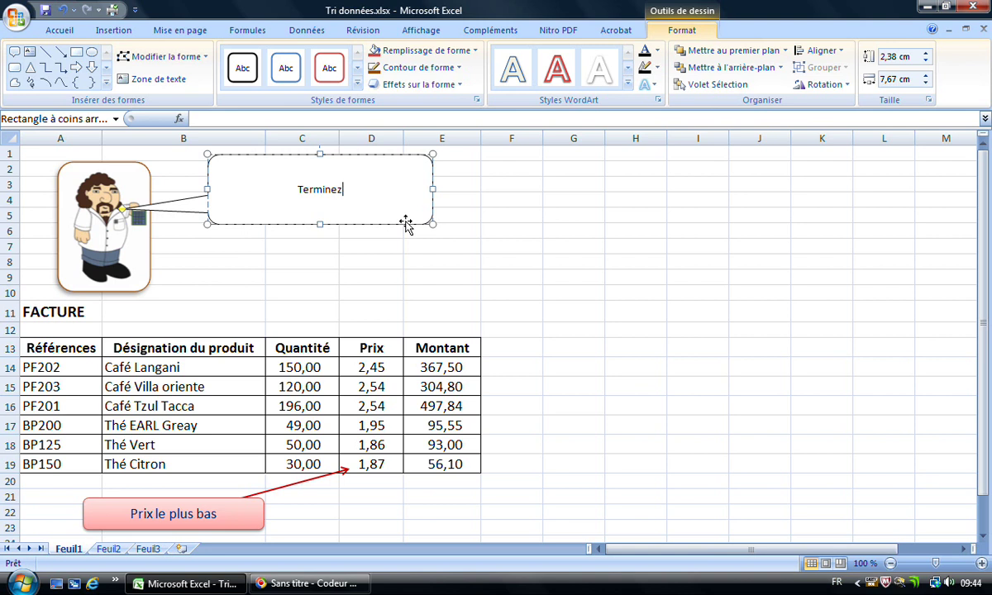
pyautogui.write(' le travail')
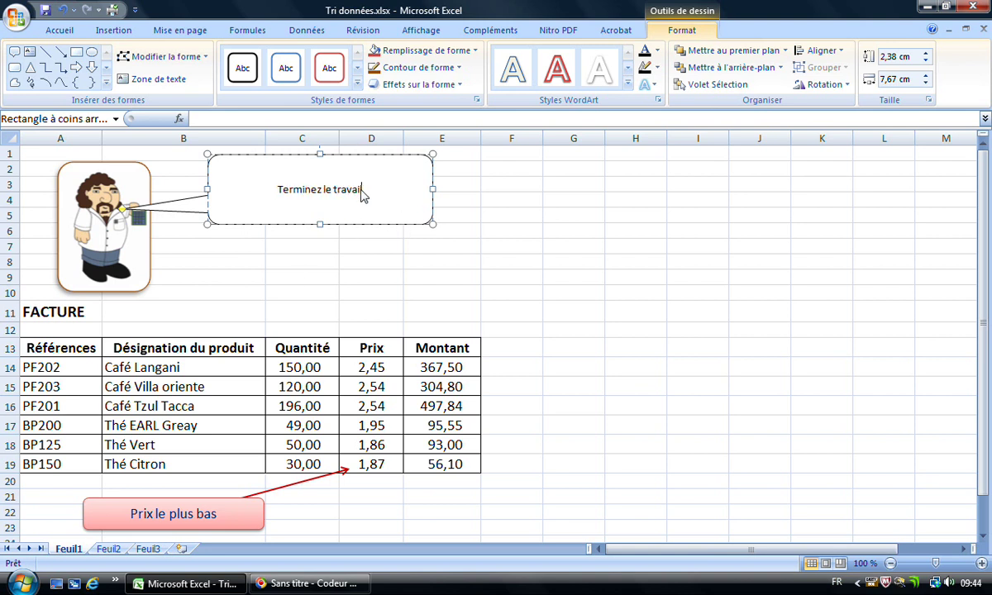
# Set the font size of the callout text "Terminez le travail" to 12.
pyautogui.moveTo(277, 189); pyautogui.dragTo(351, 191)
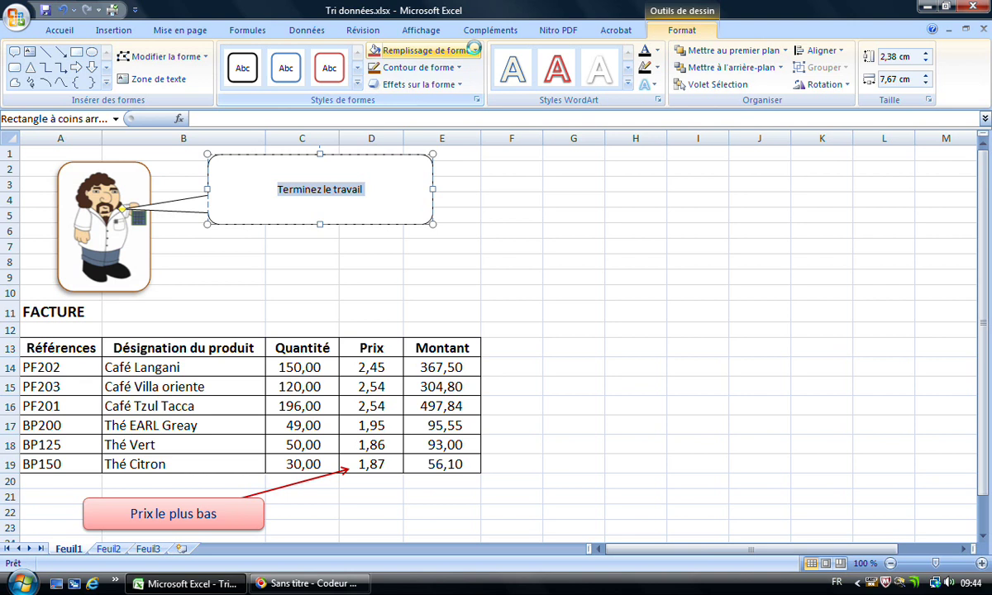
pyautogui.click(63, 30)
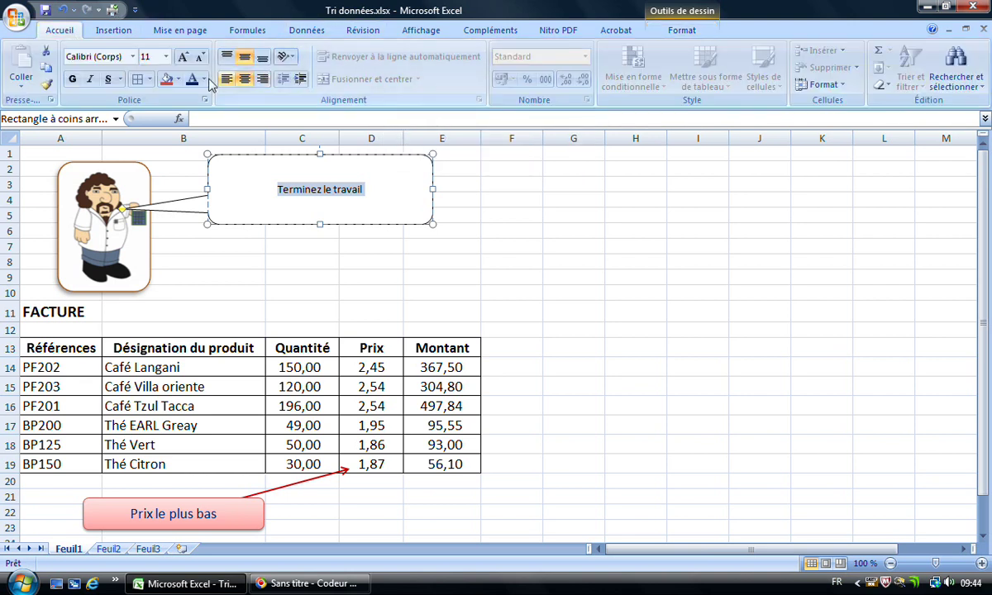
pyautogui.click(166, 56)
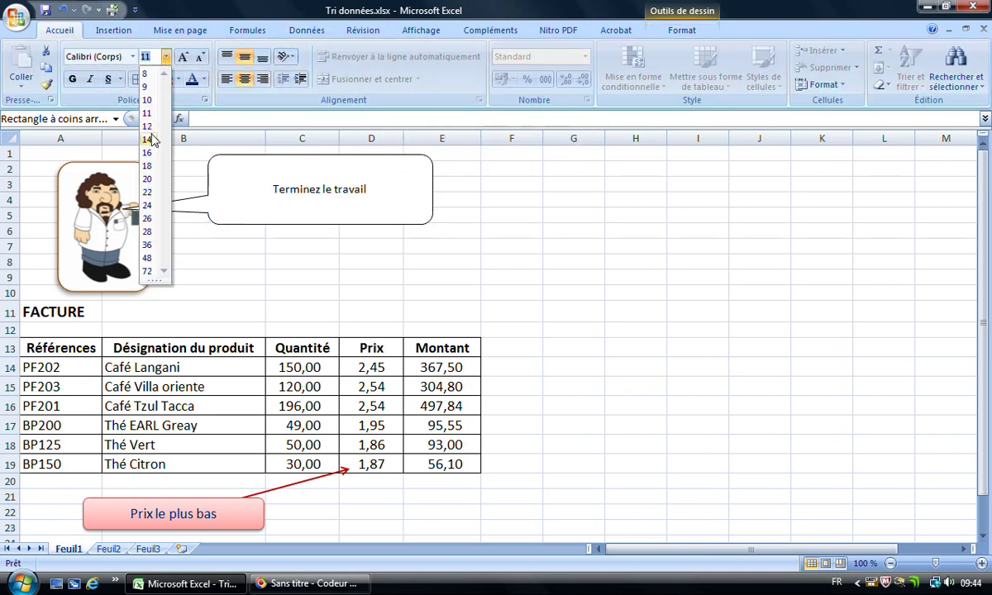
pyautogui.click(148, 126)
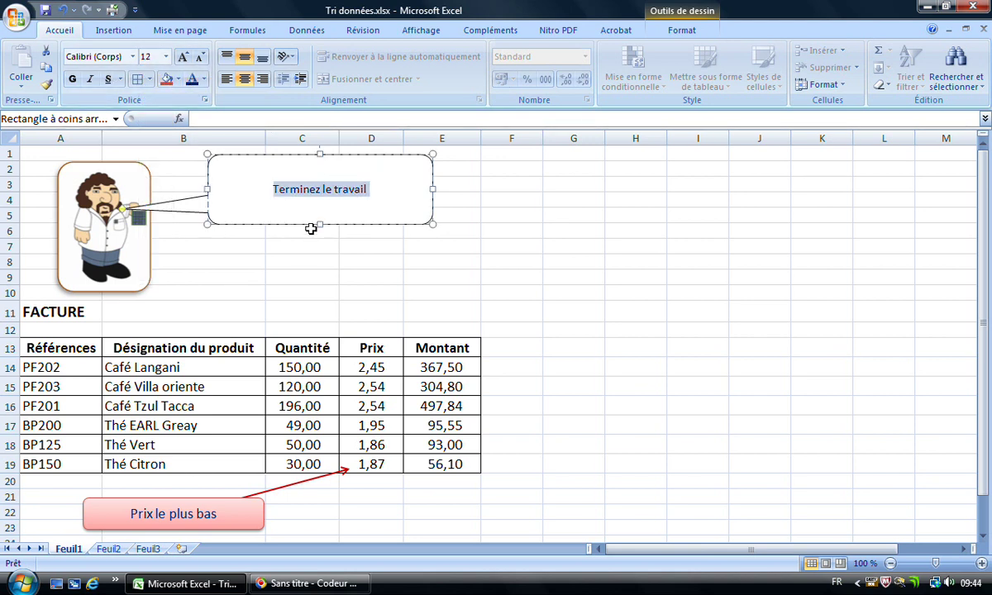
# Colour the callout text "Terminez le travail" green and set its font size to 16.
pyautogui.click(205, 86)
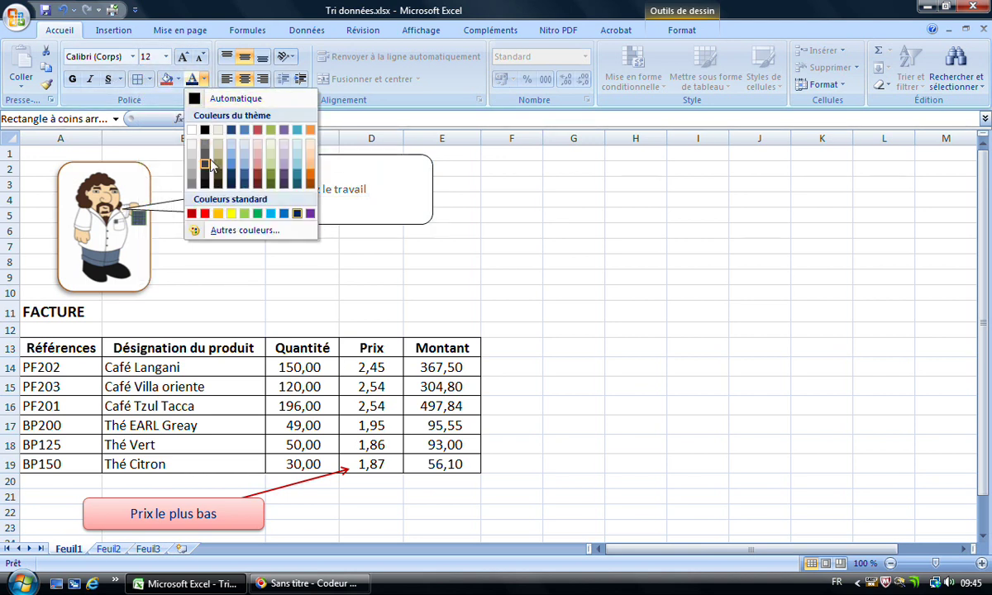
pyautogui.click(258, 215)
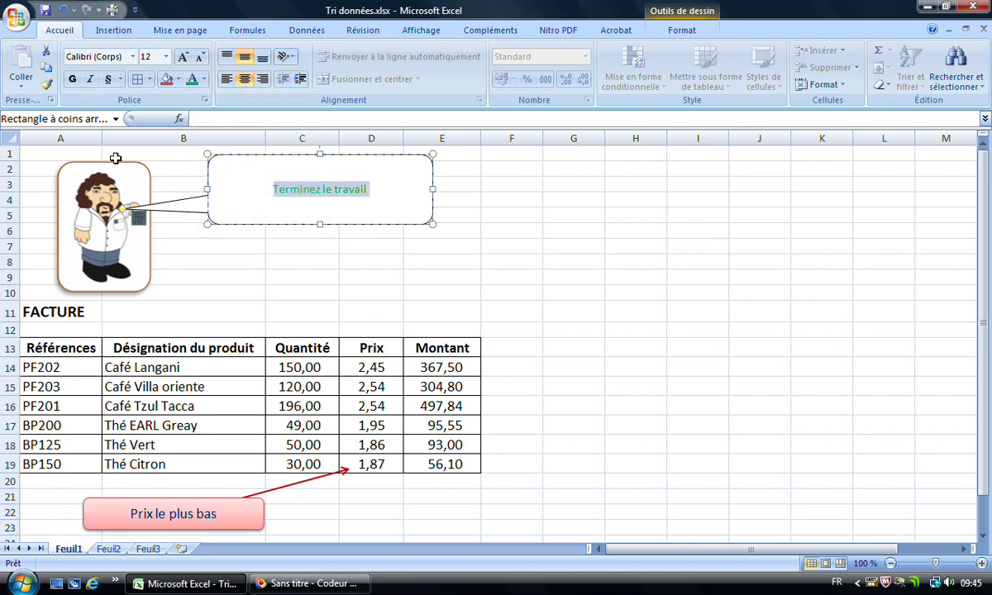
pyautogui.click(166, 56)
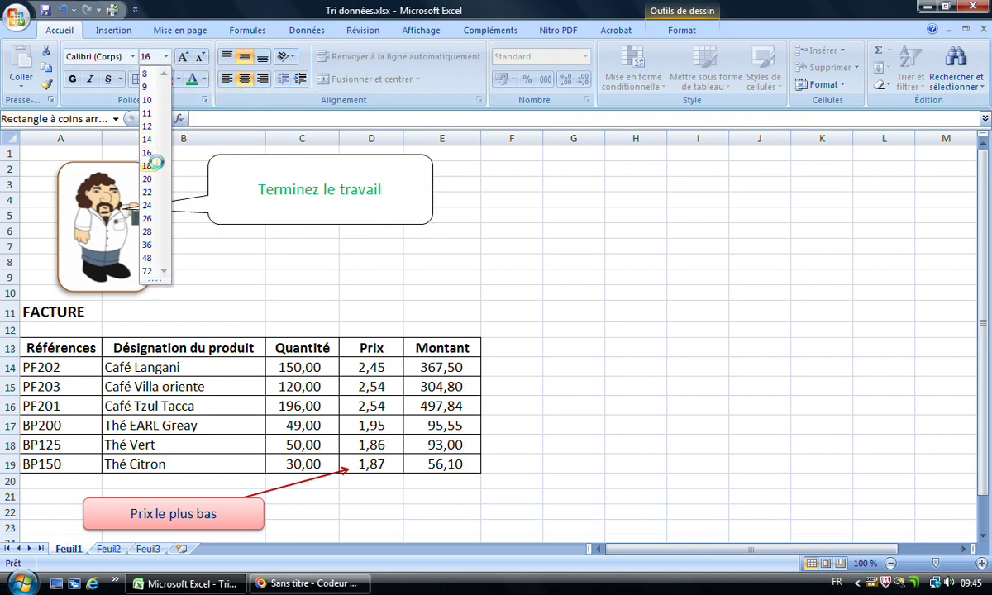
pyautogui.click(147, 153)
pyautogui.click(307, 265)
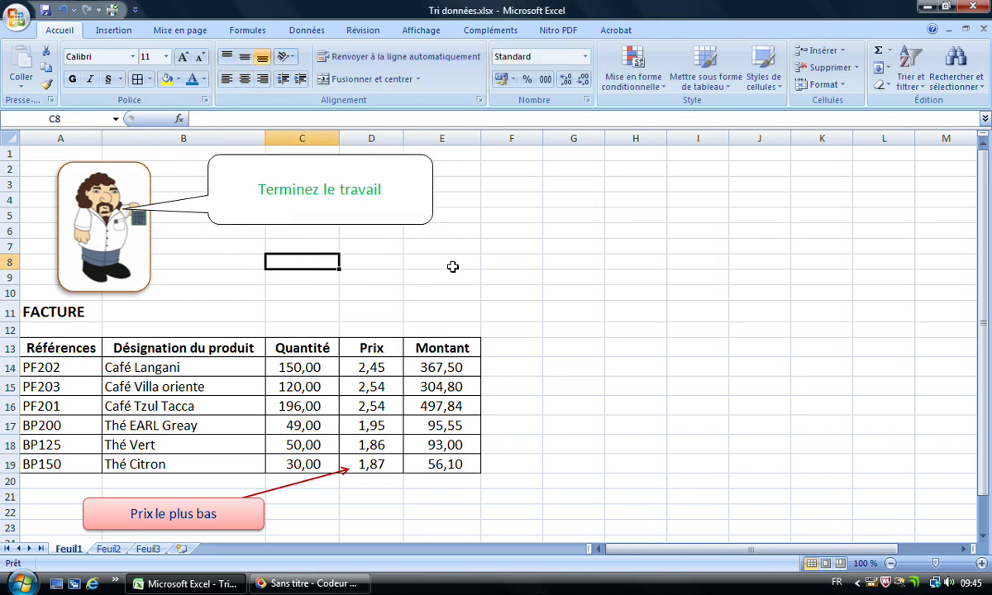
# Insert the picture Tableur.jpg from the EXCEL 2007 folder at cell D10.
pyautogui.scroll(-4, 453, 267)
pyautogui.scroll(4, 430, 408)
pyautogui.click(358, 295)
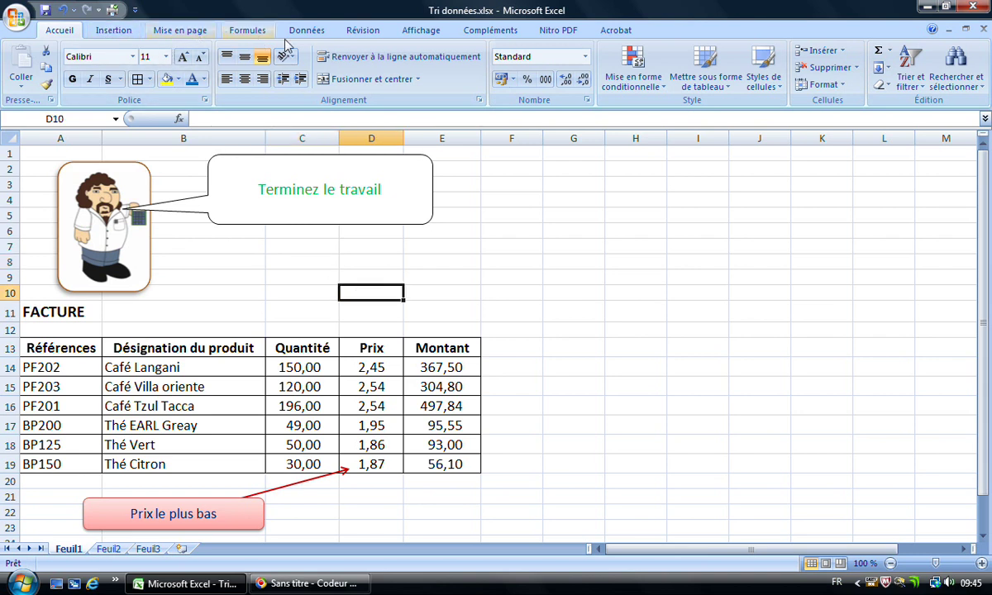
pyautogui.click(103, 35)
pyautogui.click(125, 64)
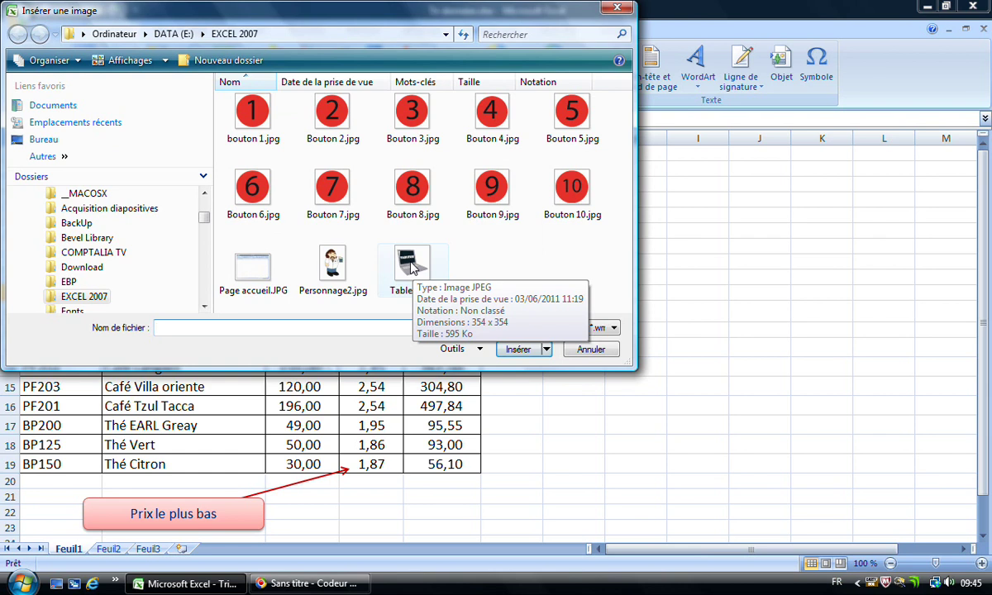
pyautogui.click(411, 265)
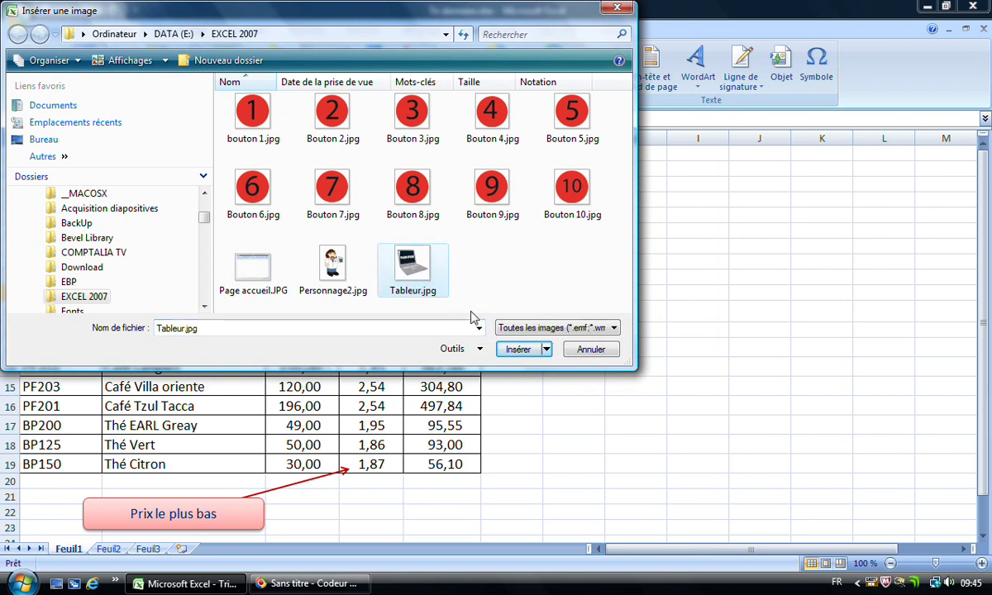
pyautogui.click(517, 349)
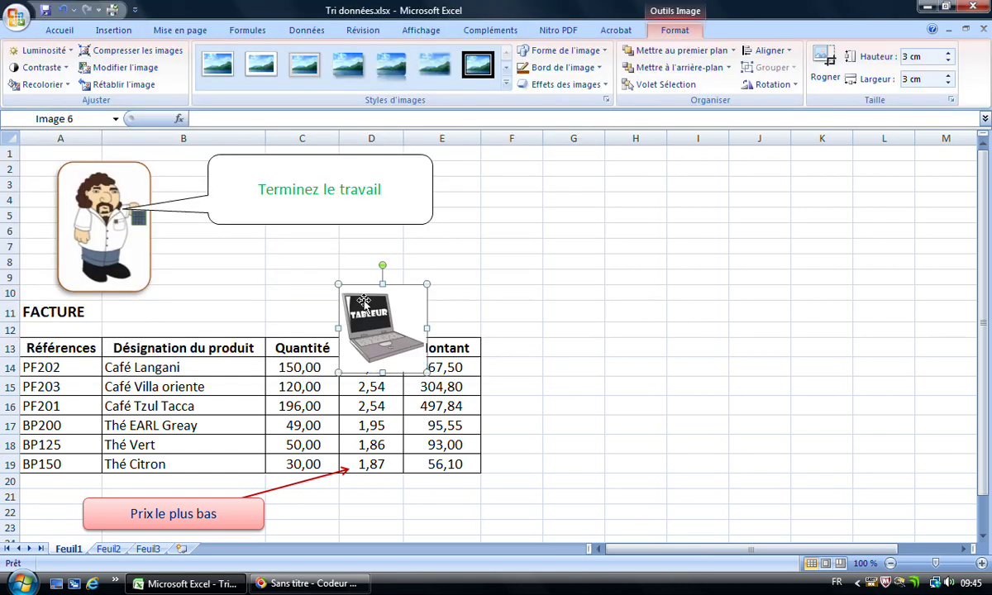
# Move the laptop picture below the callout, across columns C and D in about rows 6 to 11, and deselect it.
pyautogui.moveTo(409, 307); pyautogui.dragTo(383, 239)
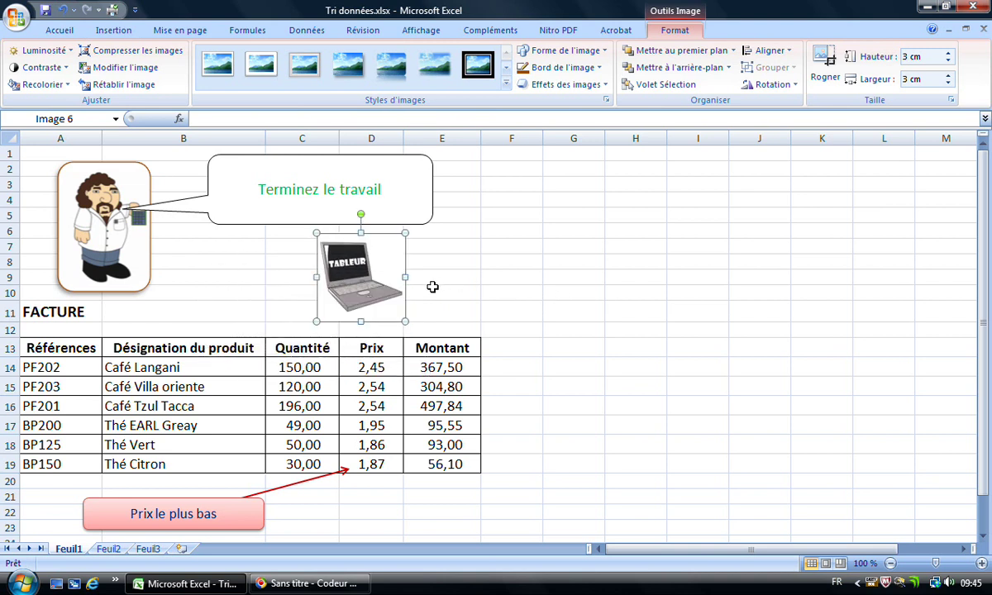
pyautogui.click(267, 279)
pyautogui.click(227, 282)
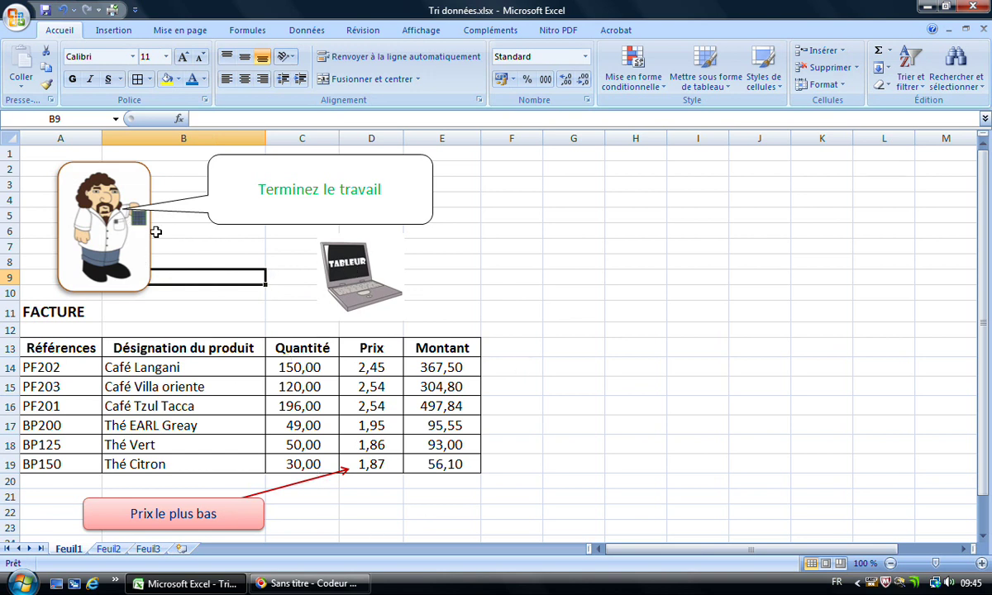
pyautogui.click(114, 30)
pyautogui.click(117, 62)
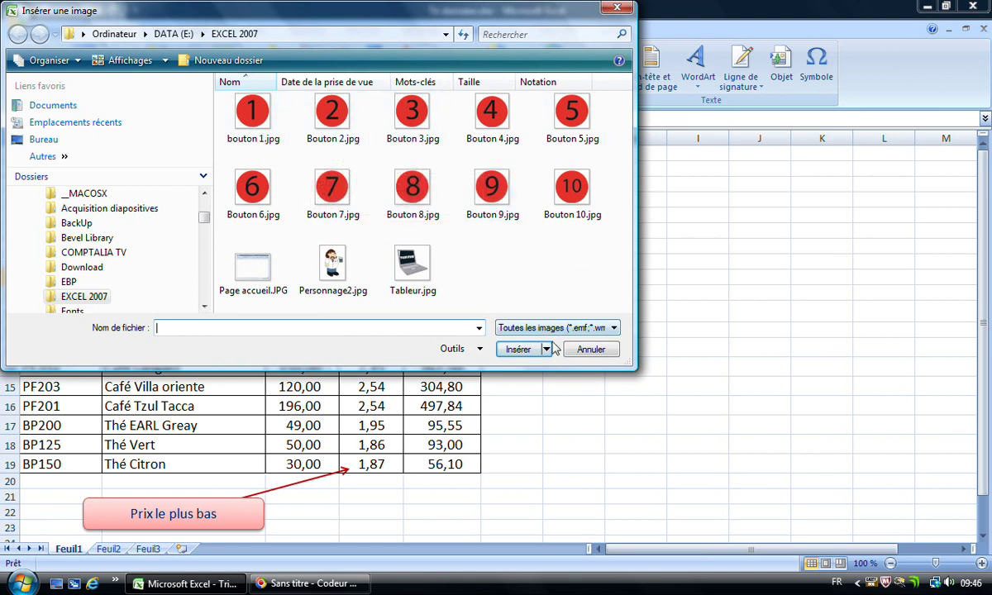
pyautogui.click(589, 353)
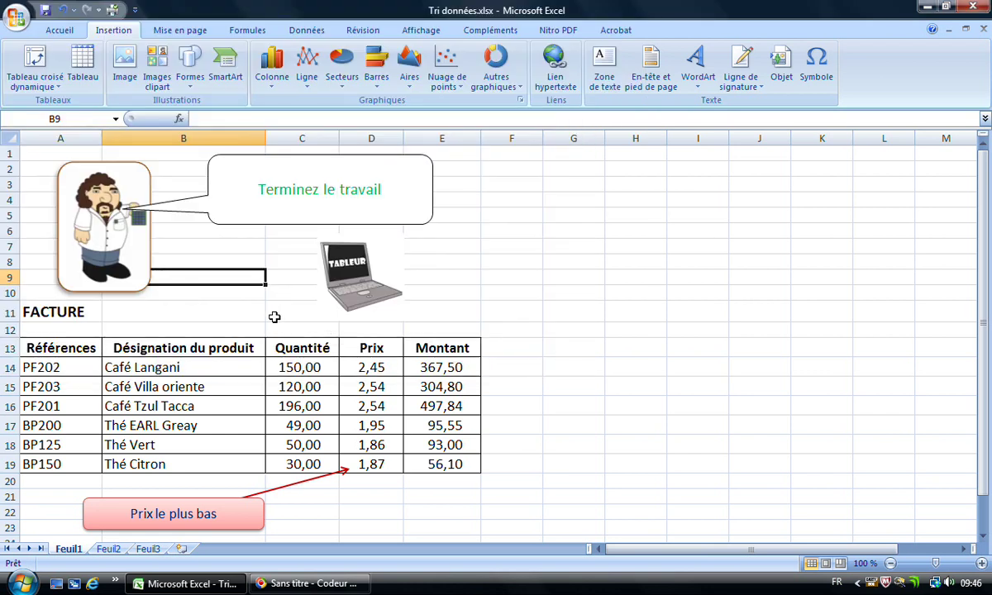
# Examine the layout of the pictures, callouts and table in the print preview, and return to the sheet.
pyautogui.click(384, 501)
pyautogui.scroll(-3, 386, 492)
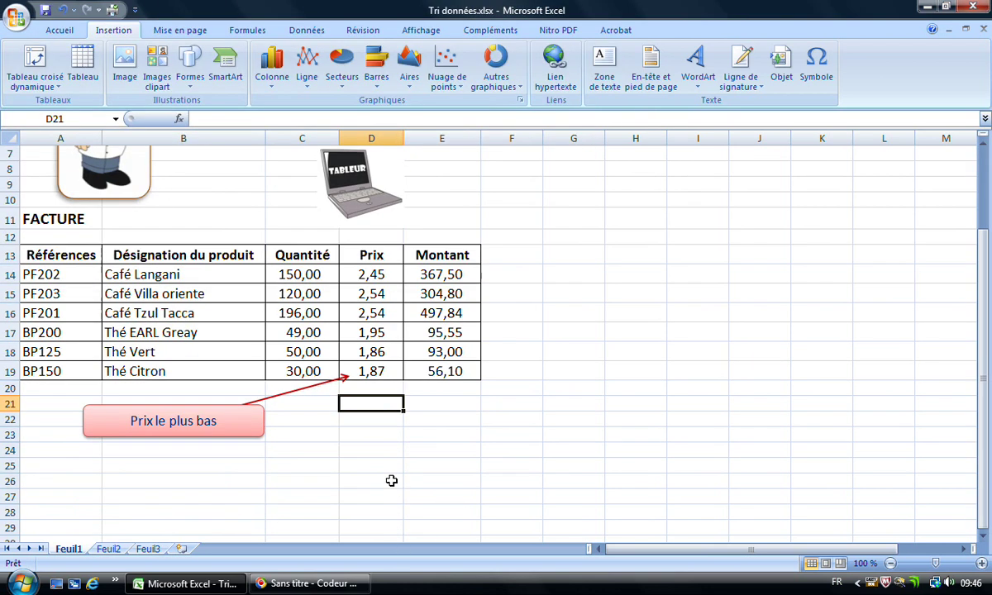
pyautogui.scroll(3, 438, 441)
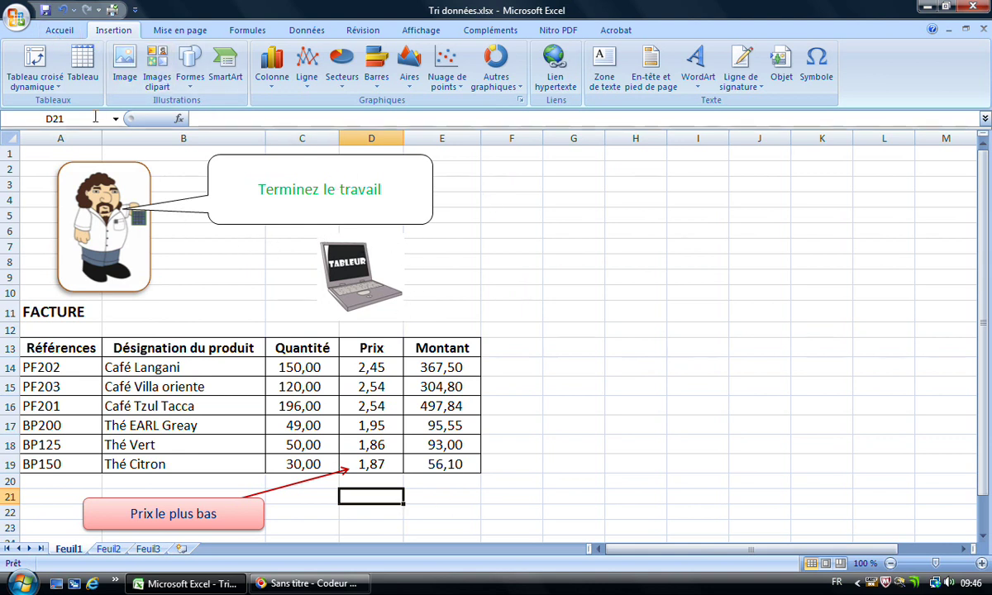
pyautogui.click(13, 17)
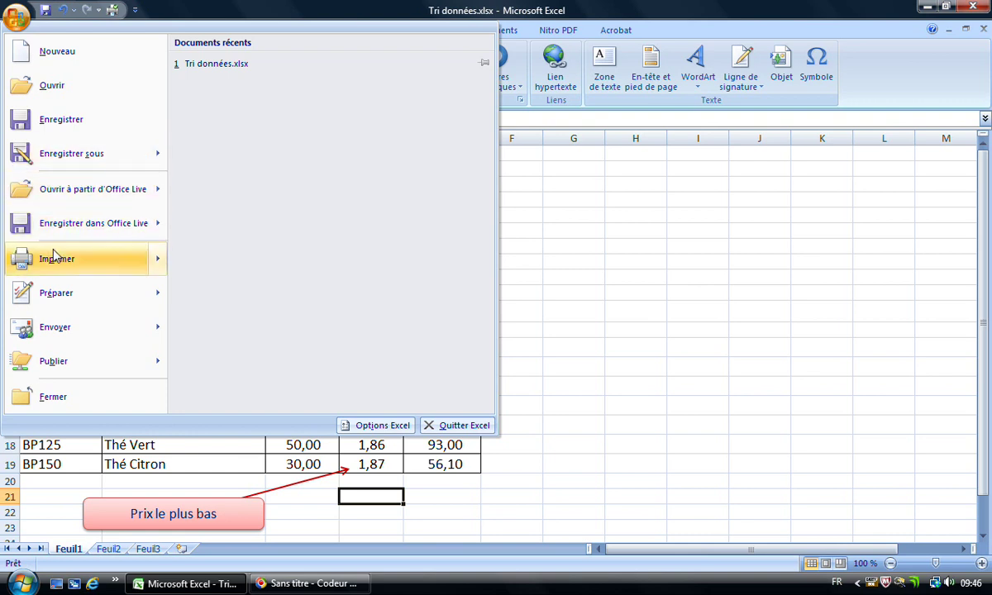
pyautogui.moveTo(153, 252)
pyautogui.click(290, 154)
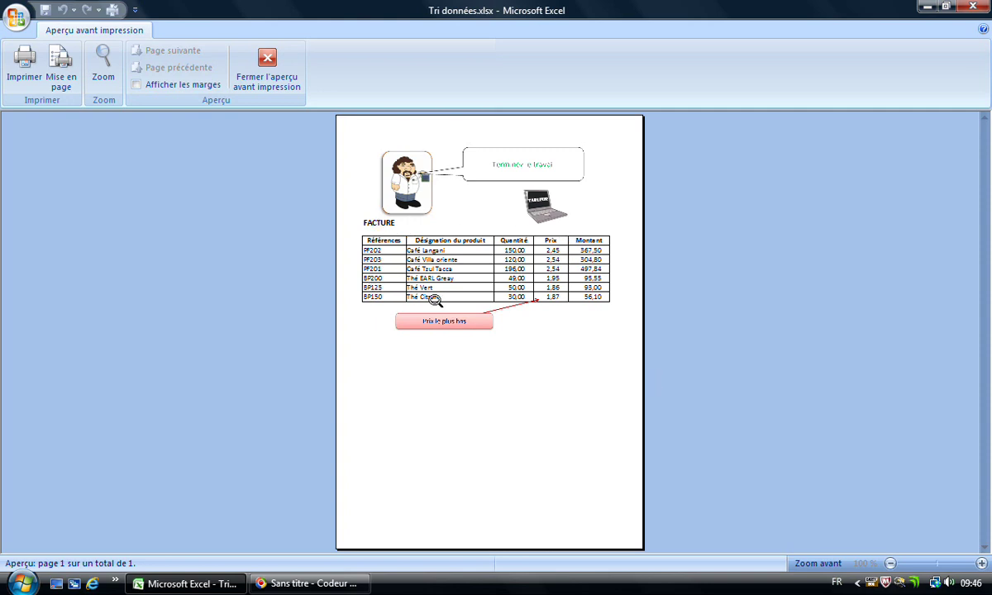
pyautogui.click(266, 65)
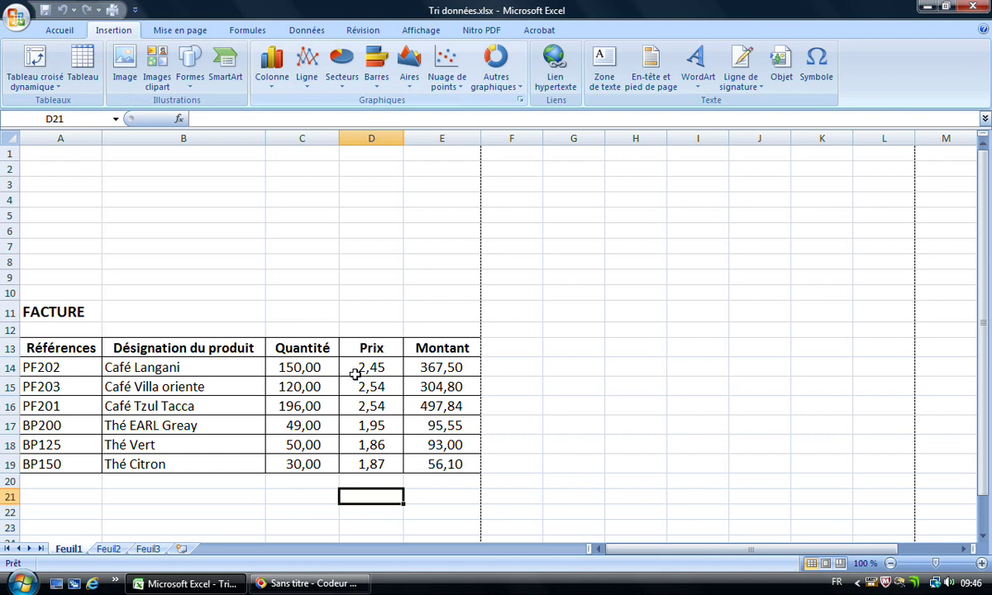
# Insert six blank rows above the FACTURE title, starting at row 11.
pyautogui.rightClick(9, 311)
pyautogui.click(80, 388)
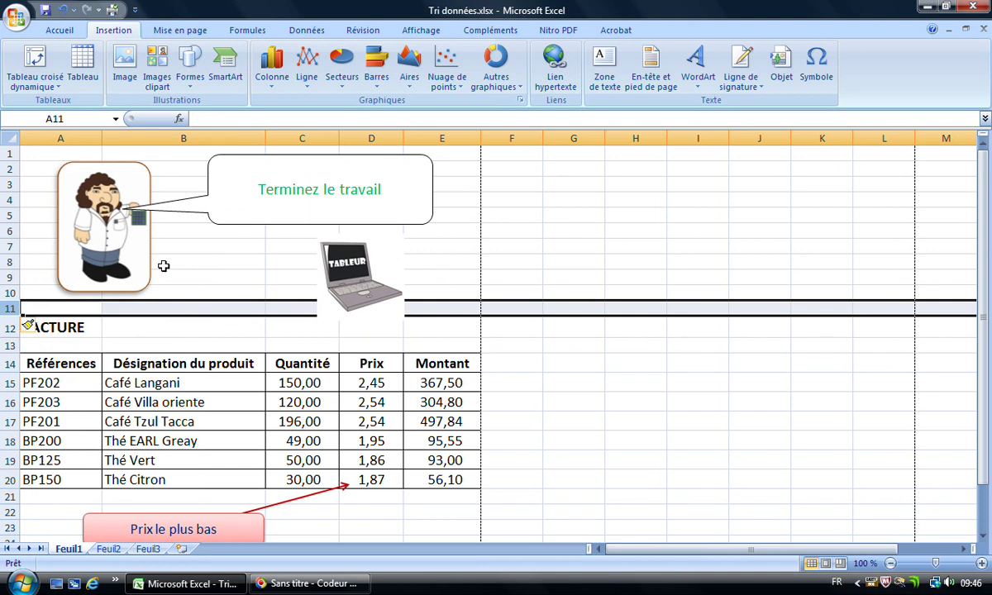
pyautogui.press('F4')
pyautogui.press('F4')
pyautogui.press('F4')
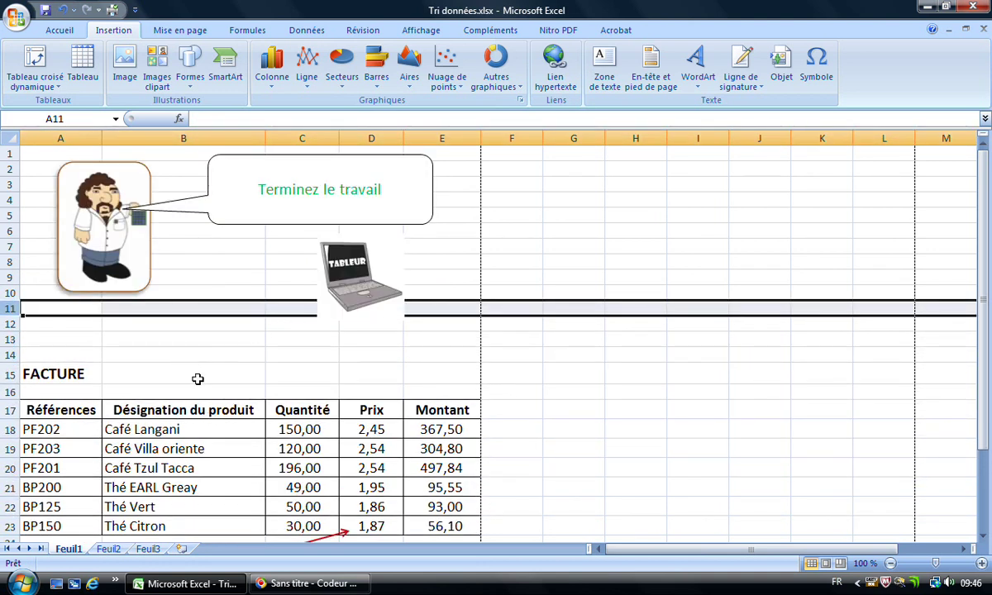
pyautogui.scroll(-2, 321, 434)
pyautogui.scroll(1, 310, 381)
pyautogui.scroll(-8, 403, 463)
pyautogui.scroll(-3, 403, 463)
pyautogui.scroll(10, 401, 463)
pyautogui.press('F4')
pyautogui.scroll(1, 385, 408)
pyautogui.scroll(-3, 383, 414)
# Move the laptop picture just above the table's Prix and Montant columns, in about rows 13 to 18, and deselect it.
pyautogui.moveTo(351, 170); pyautogui.dragTo(381, 252)
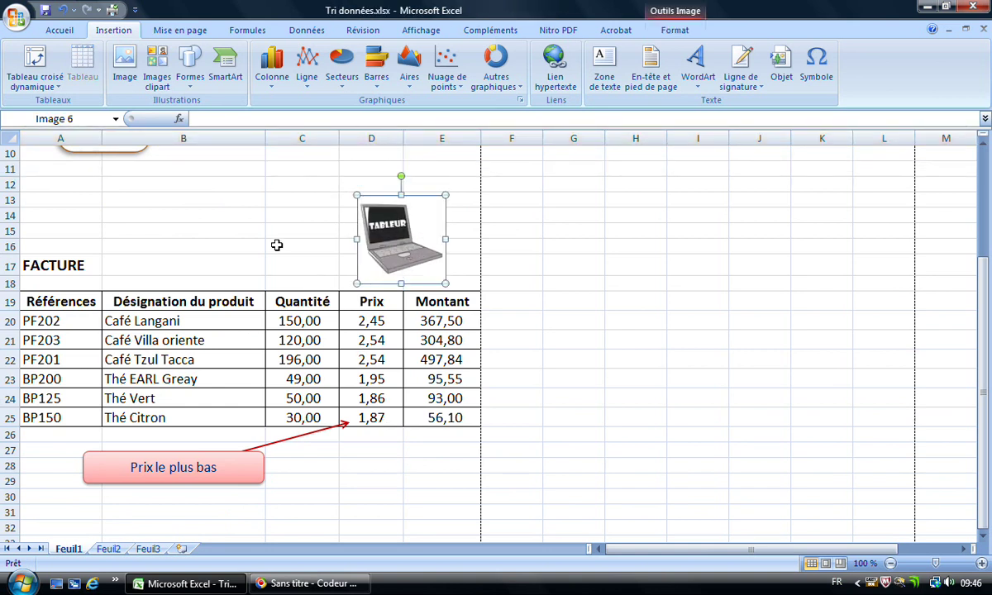
pyautogui.click(281, 217)
pyautogui.scroll(3, 326, 349)
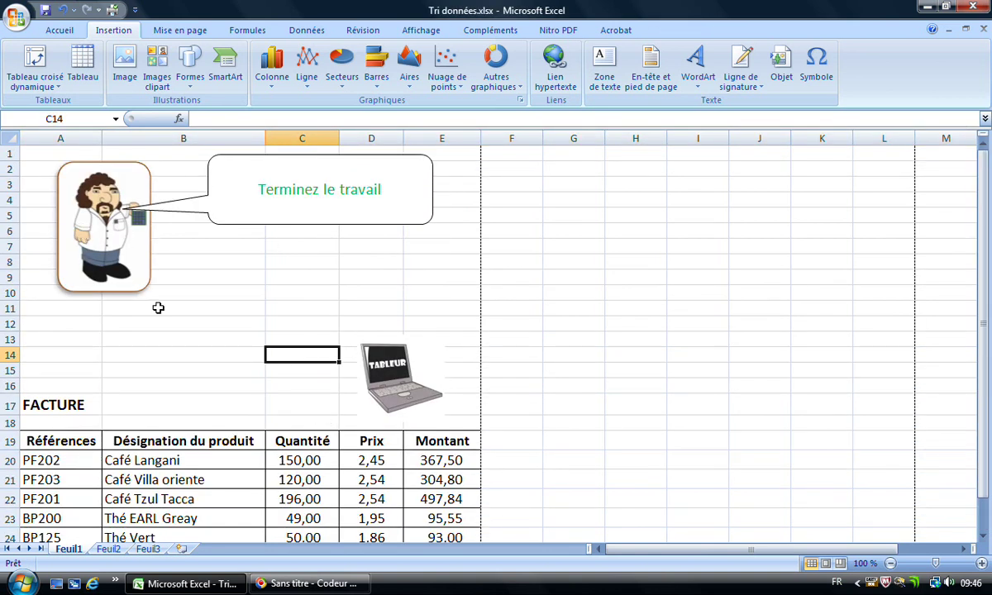
# Check the printed page in the print preview with the added rows and the moved laptop picture, and close the preview.
pyautogui.scroll(-3, 124, 332)
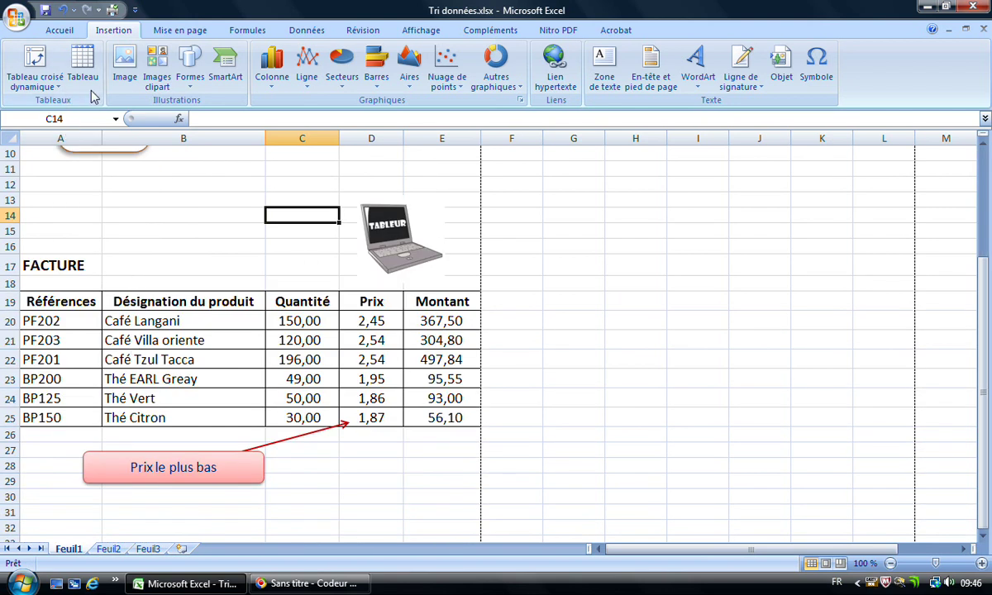
pyautogui.click(16, 16)
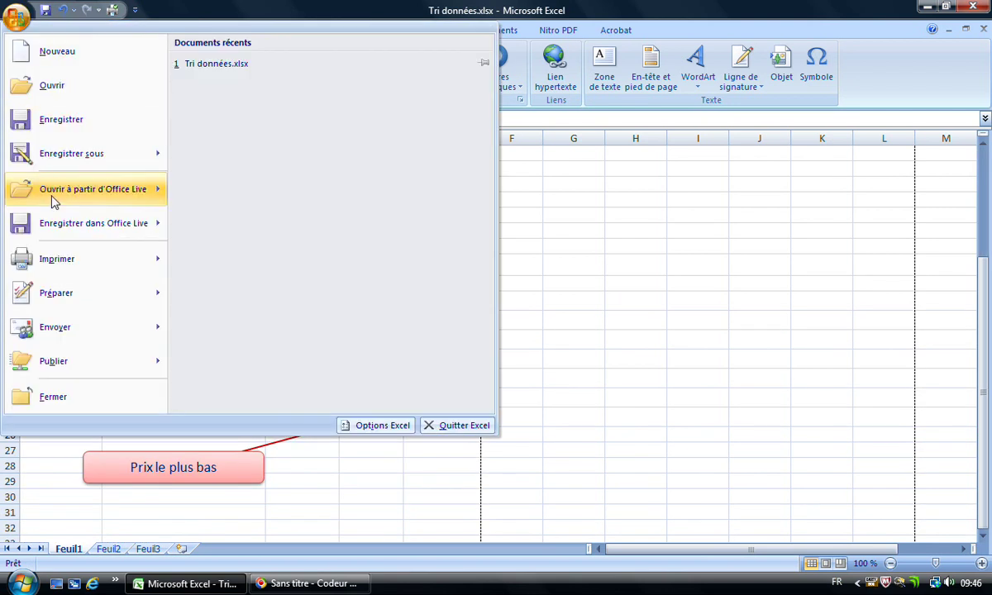
pyautogui.moveTo(66, 261)
pyautogui.click(279, 149)
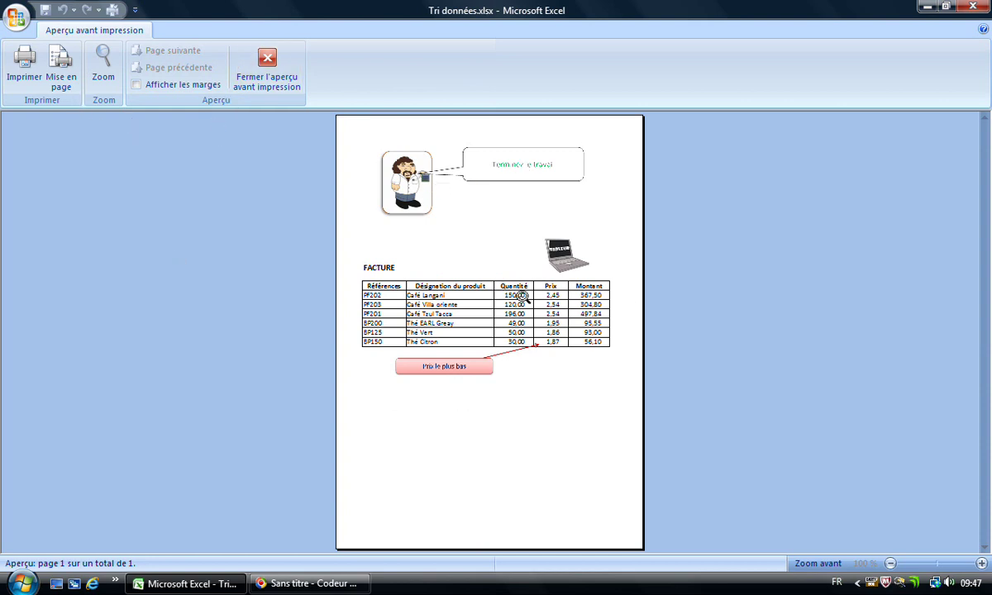
pyautogui.click(270, 65)
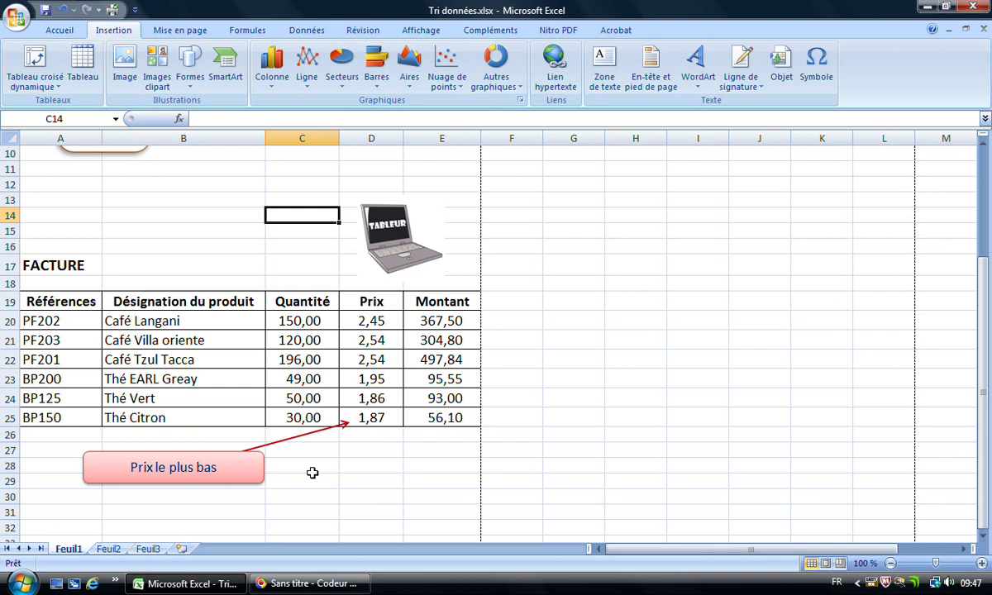
pyautogui.scroll(3, 312, 473)
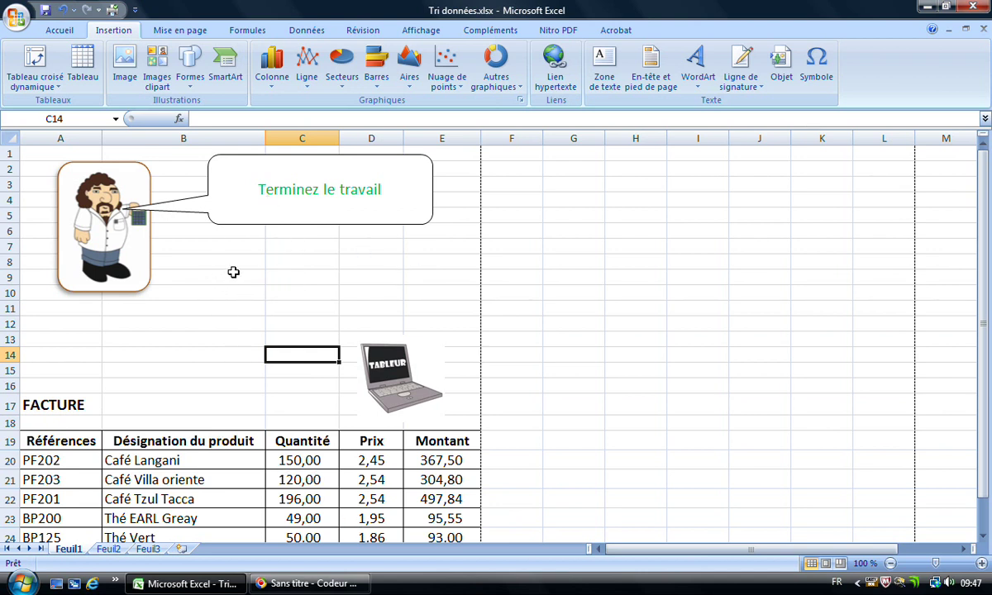
pyautogui.moveTo(321, 592)
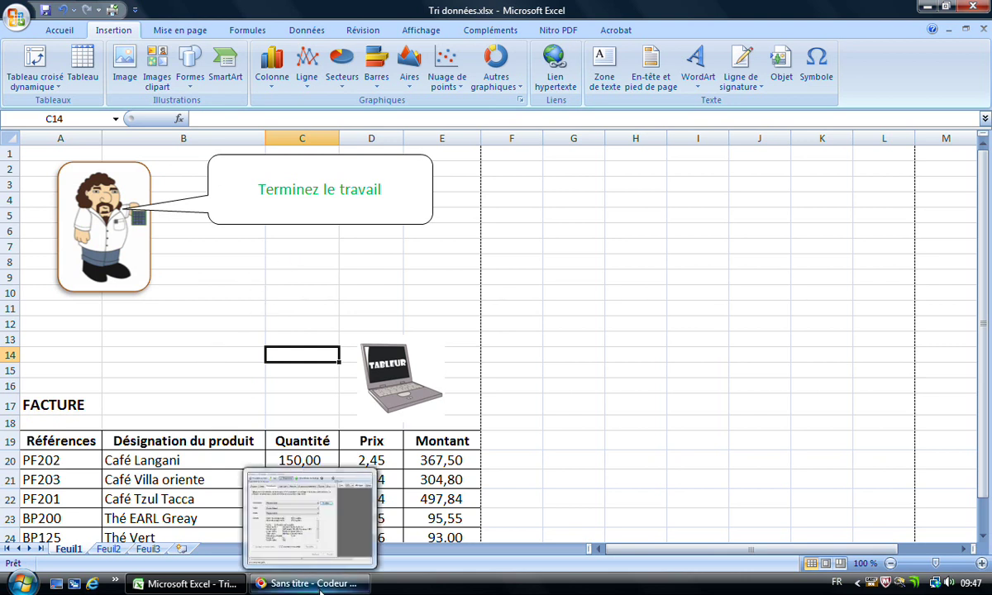